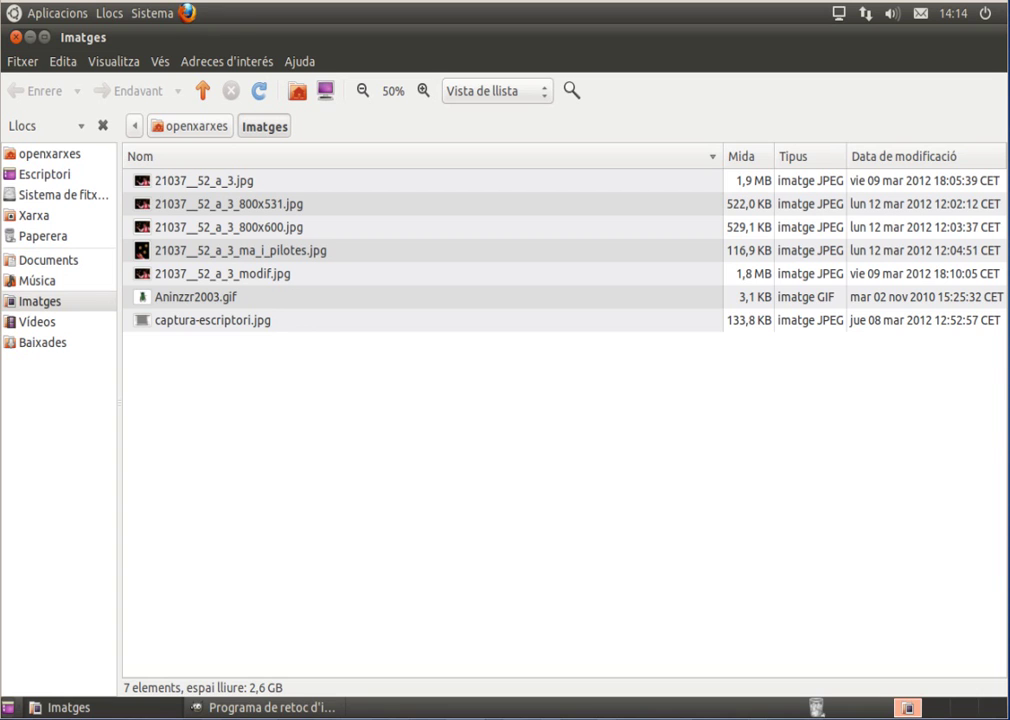
# - Open Aninzzr2003.gif from the Imatges folder with 'Obri amb Editor d'imatges GIMP'
pyautogui.click(188, 303)
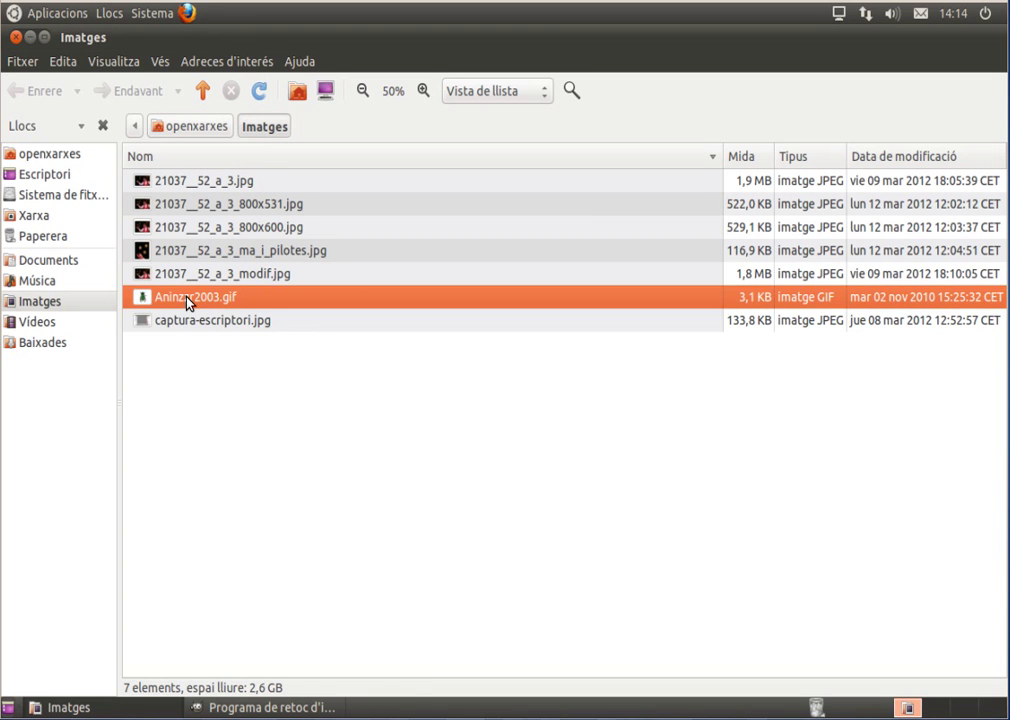
pyautogui.rightClick(188, 303)
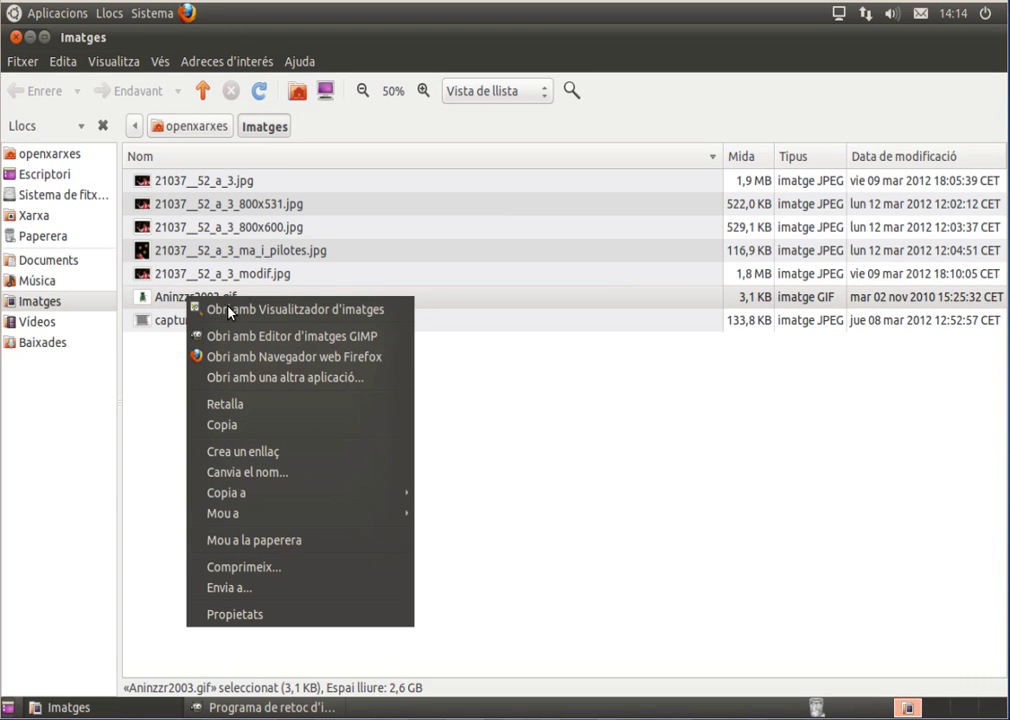
pyautogui.click(254, 341)
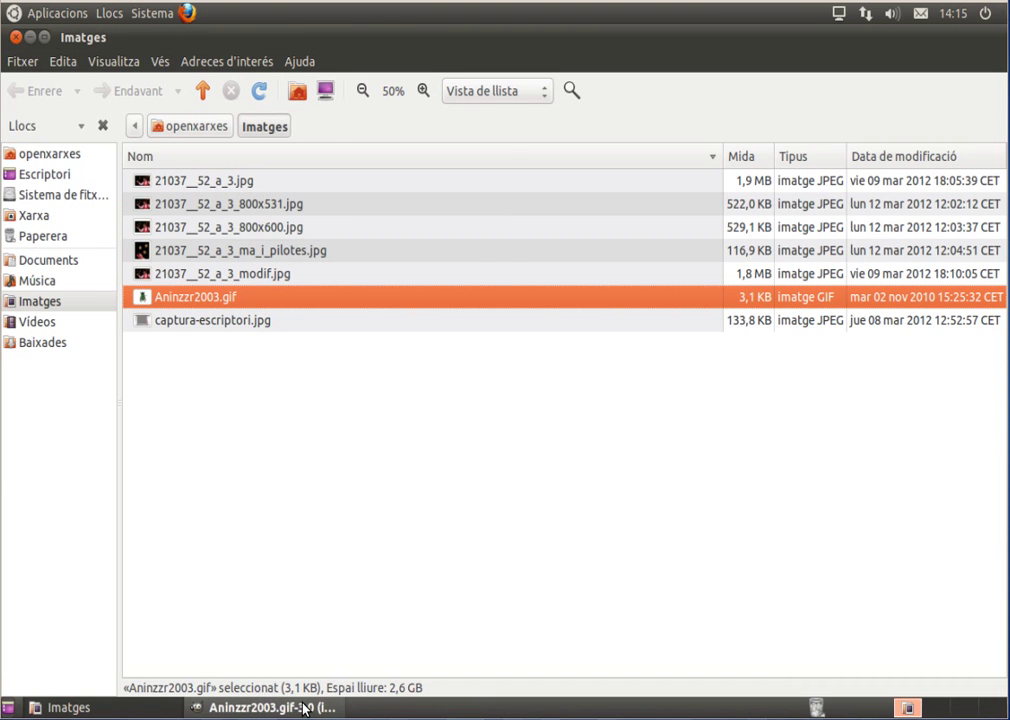
pyautogui.click(305, 707)
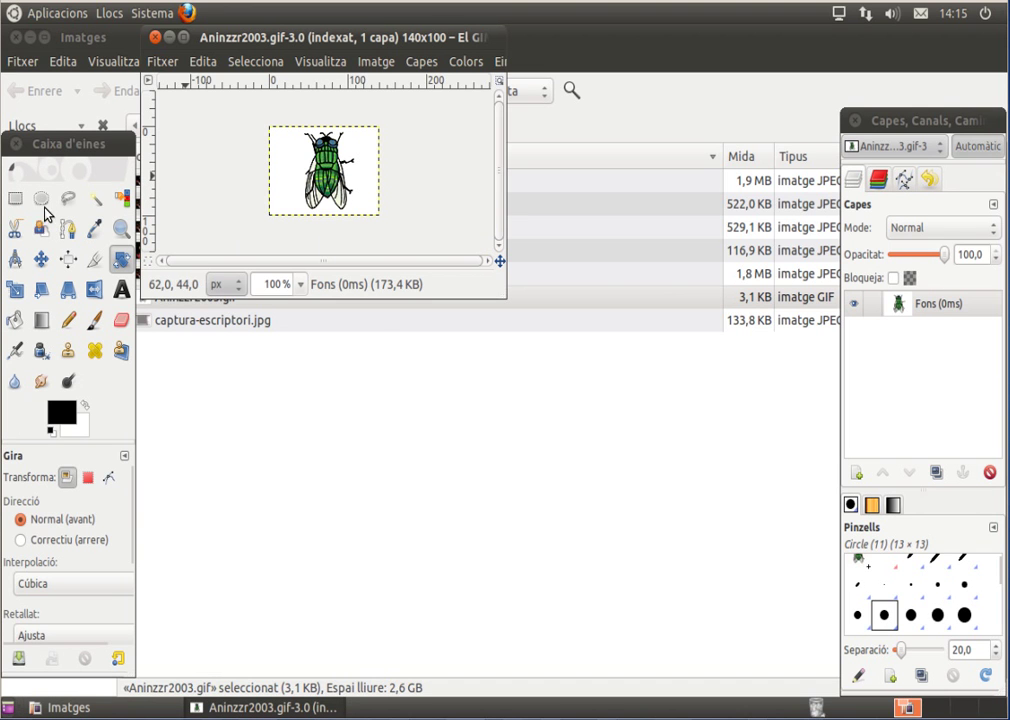
# - Copy the whole Aninzzr2003.gif fly image to the clipboard with Edita > Copia
pyautogui.click(348, 190)
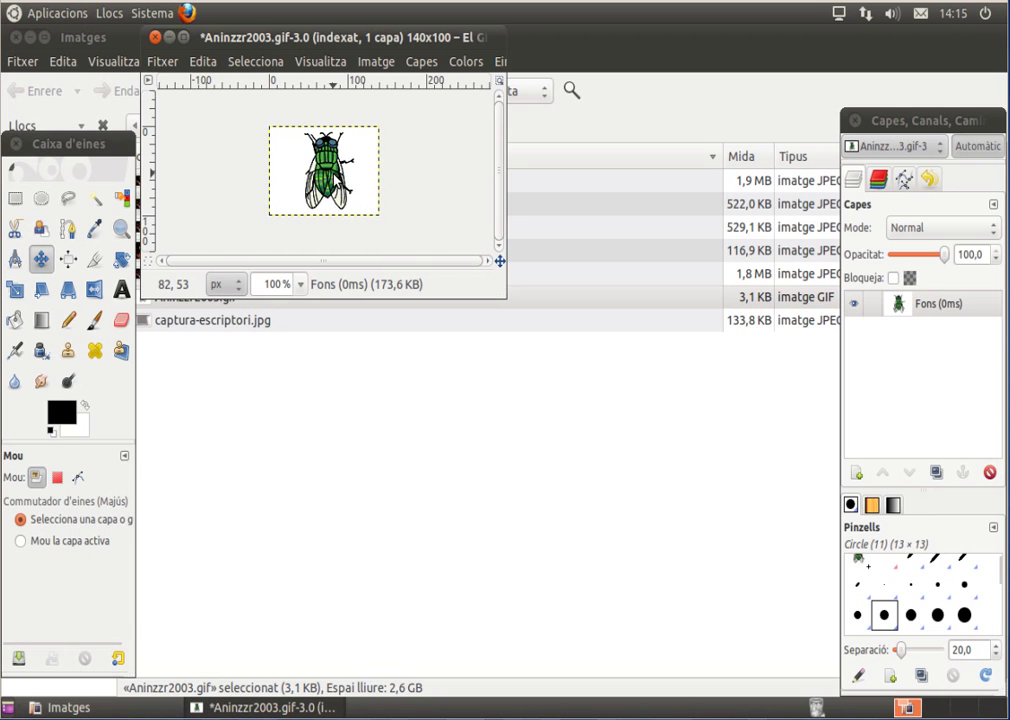
pyautogui.rightClick(335, 178)
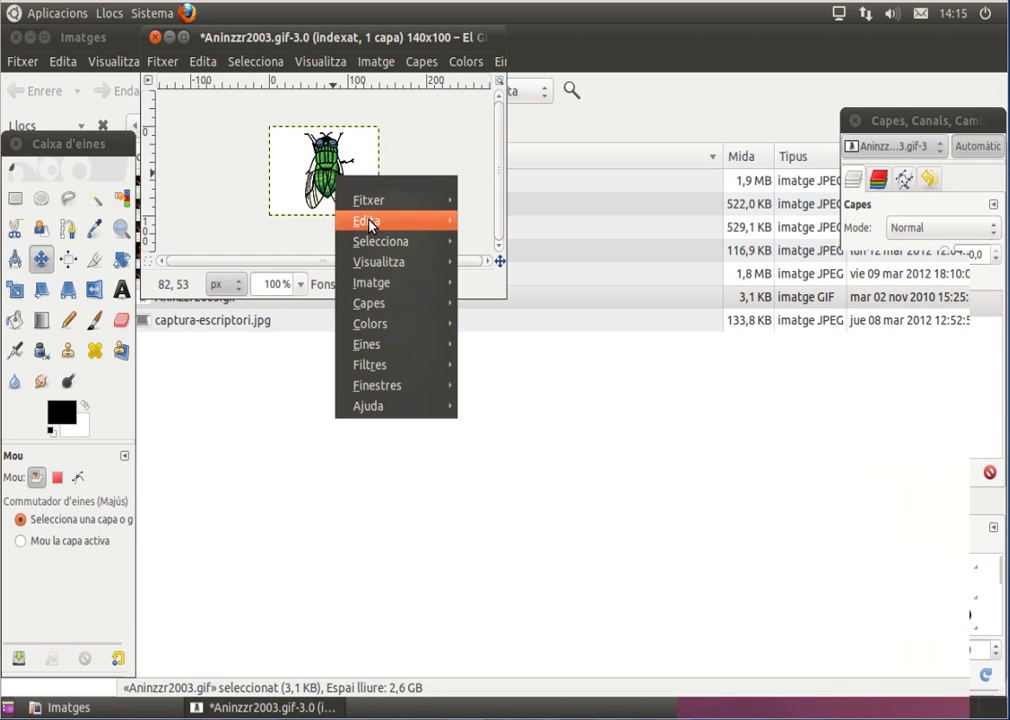
pyautogui.moveTo(380, 220)
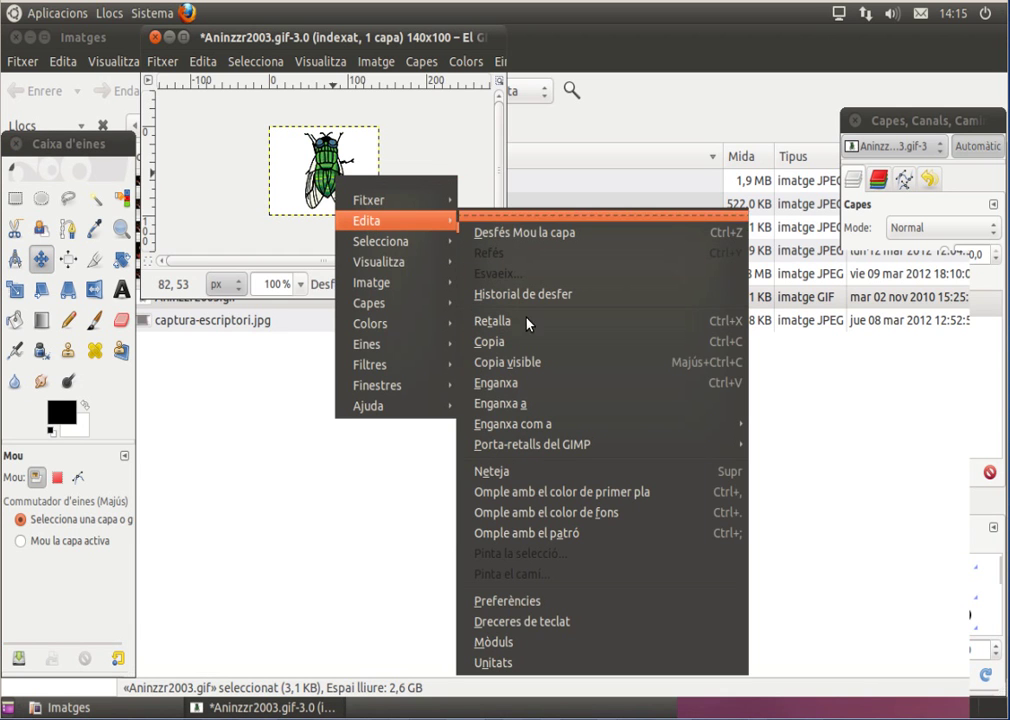
pyautogui.click(491, 343)
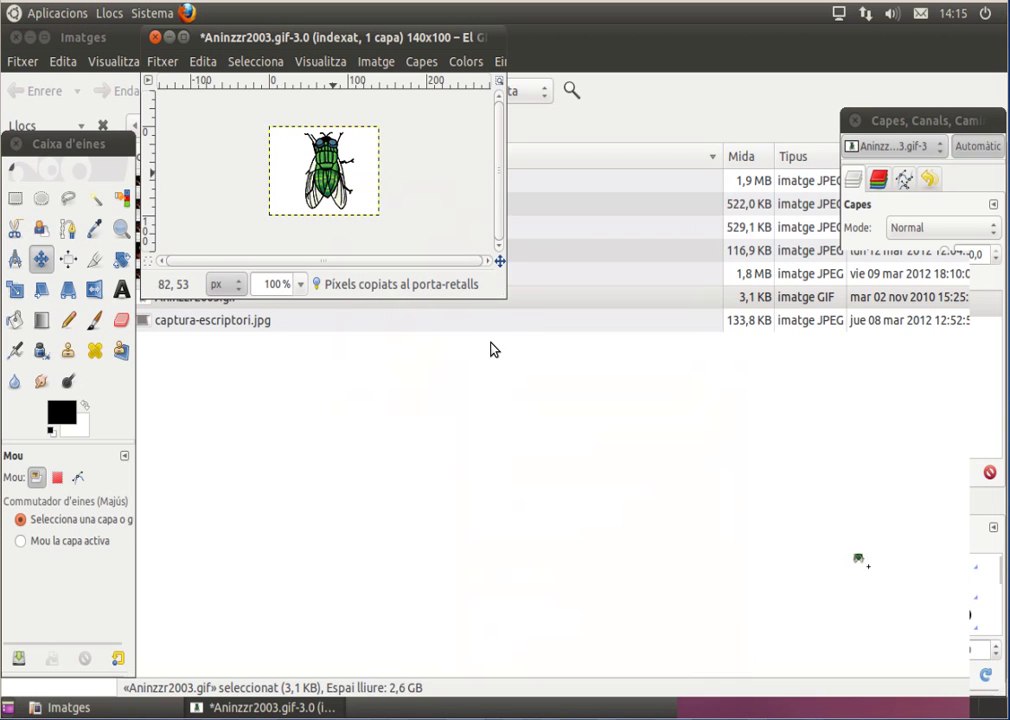
# - Create a new blank image 400 pixels wide and 300 pixels high via Fitxer > Nou
pyautogui.click(163, 63)
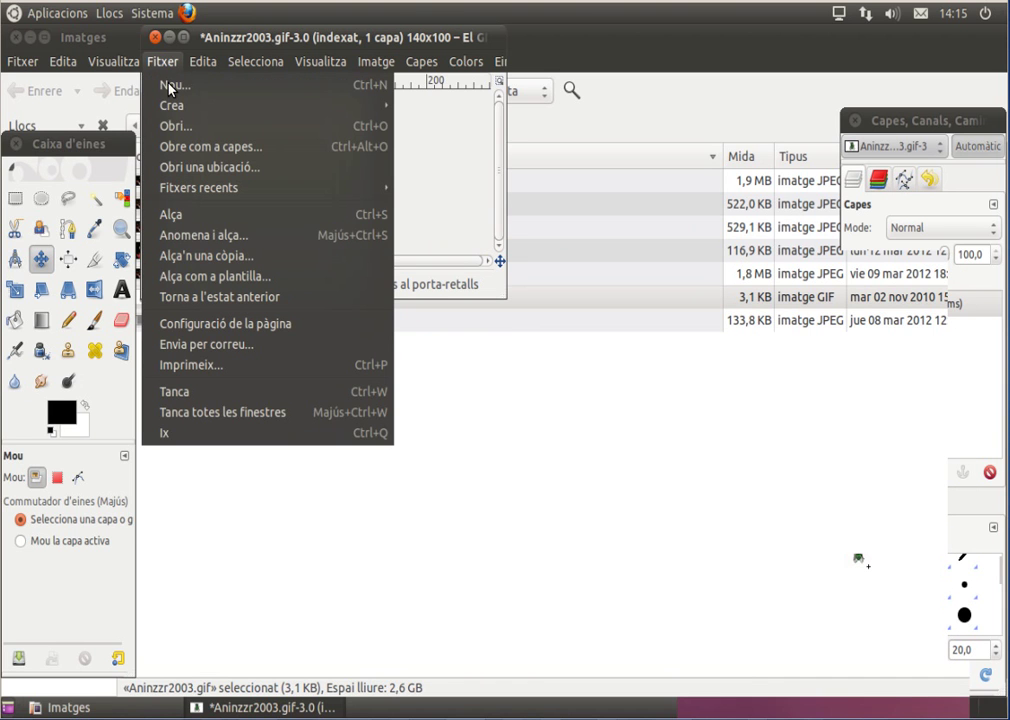
pyautogui.click(170, 88)
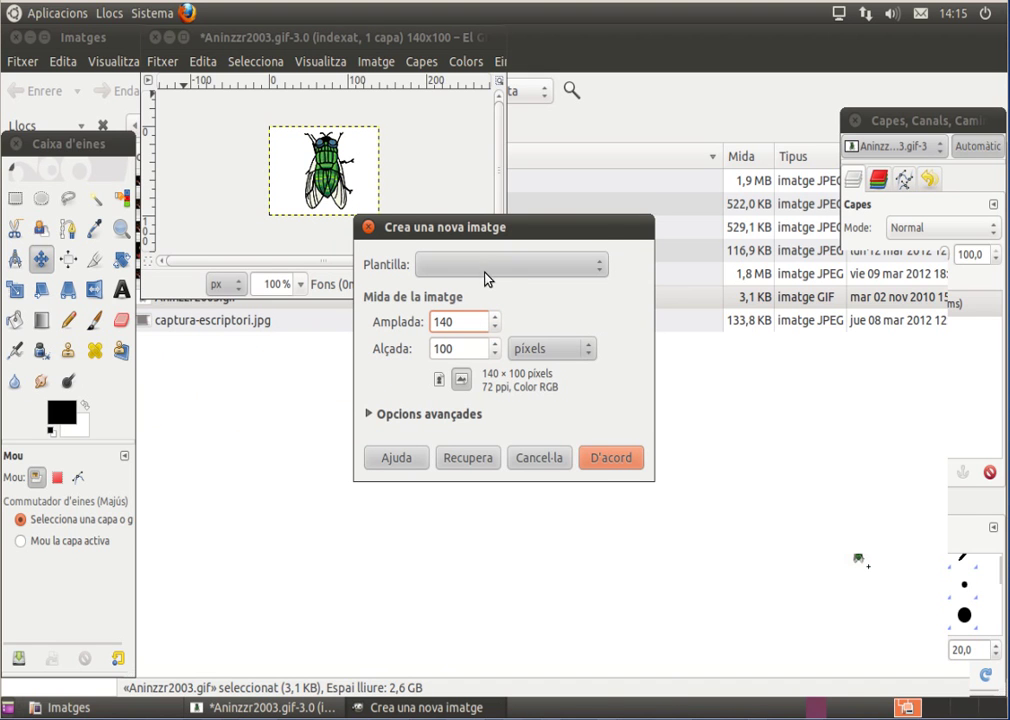
pyautogui.click(488, 278)
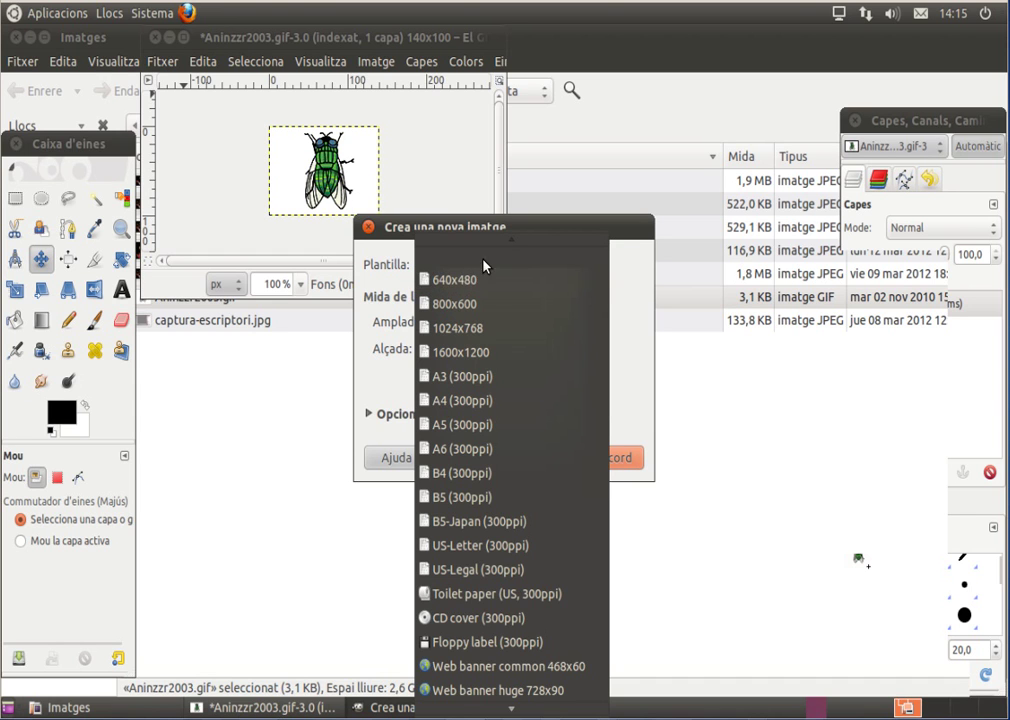
pyautogui.click(378, 297)
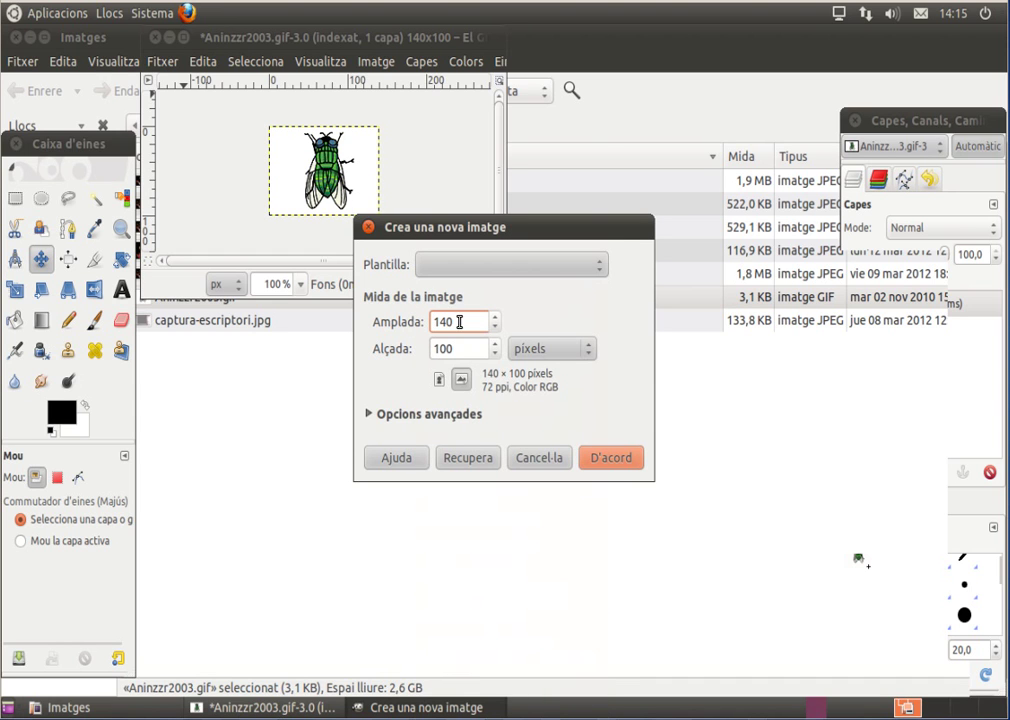
pyautogui.moveTo(451, 321); pyautogui.dragTo(401, 321)
pyautogui.click(439, 348)
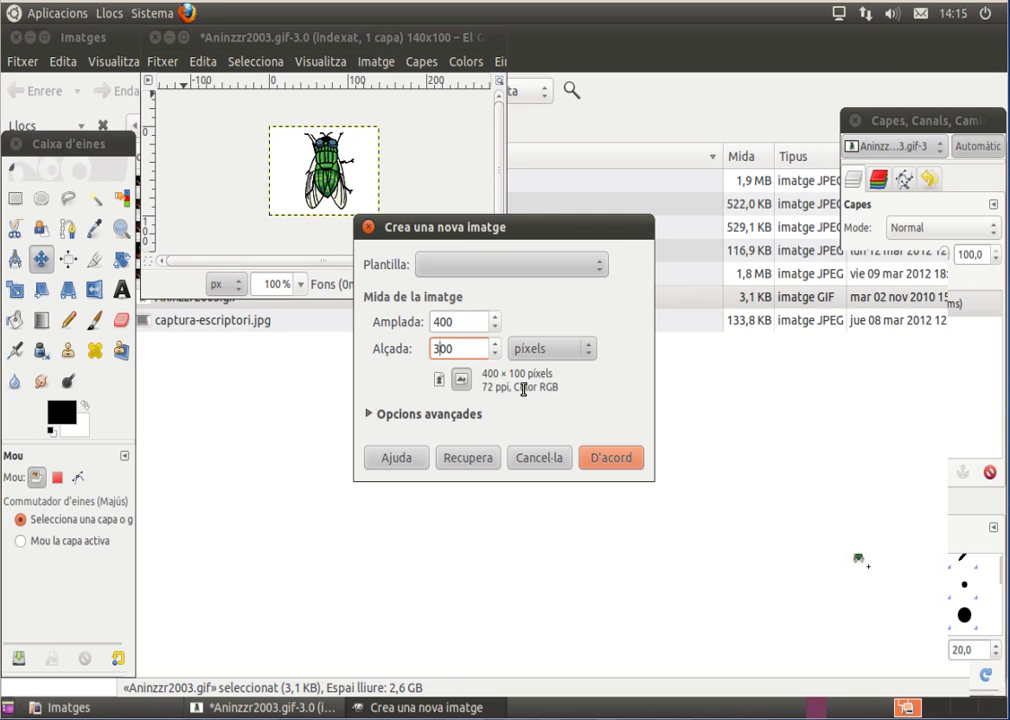
pyautogui.press('Tab')
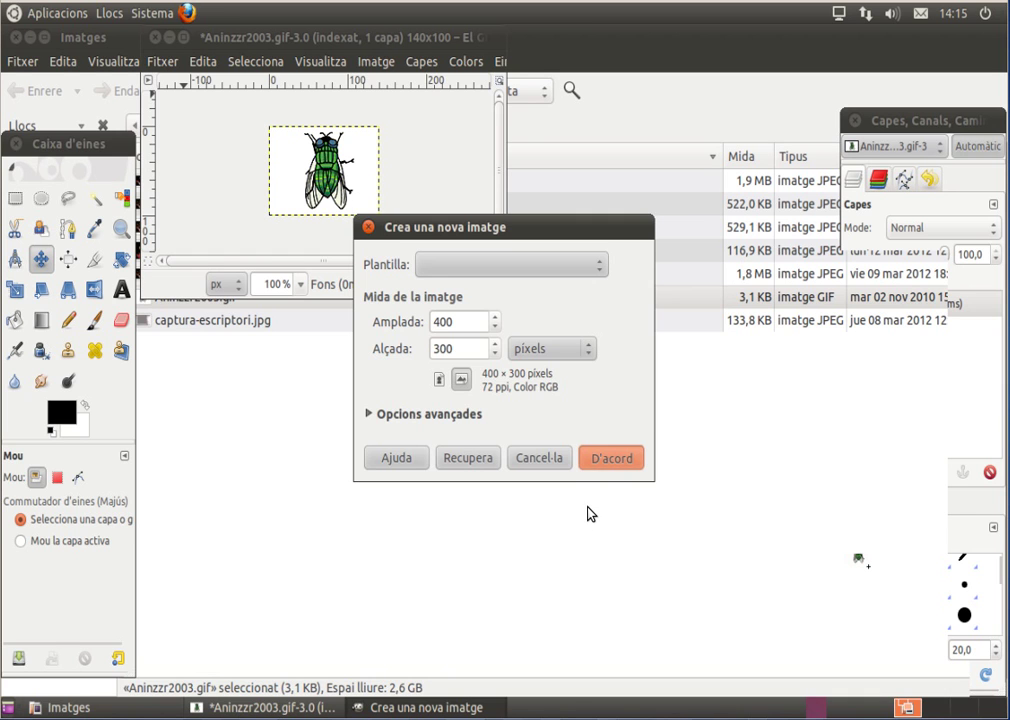
pyautogui.press('Return')
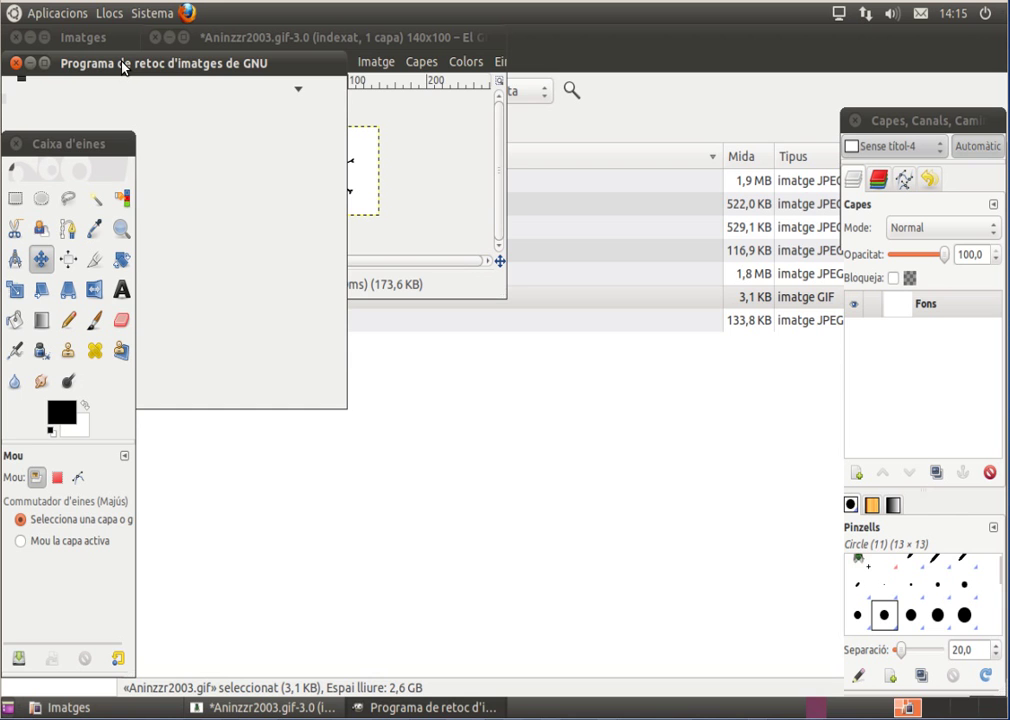
# - Paste the fly into the new canvas and drag it toward the top-left corner
pyautogui.moveTo(123, 66)
pyautogui.mouseDown()
pyautogui.moveTo(503, 262)
pyautogui.moveTo(509, 279)
pyautogui.mouseUp()
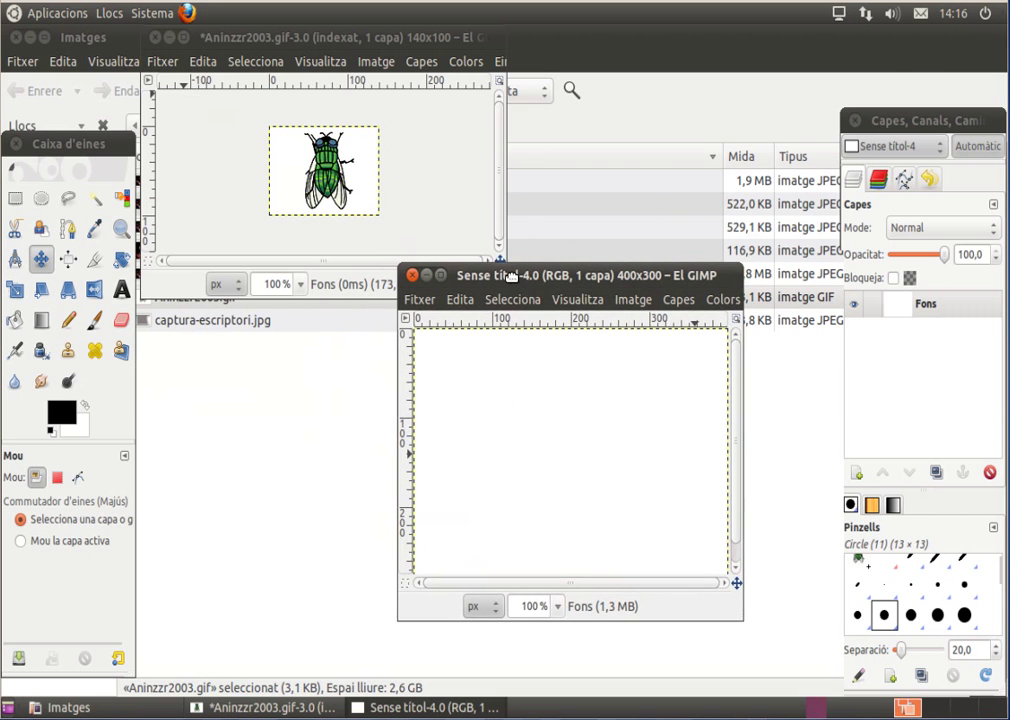
pyautogui.rightClick(469, 385)
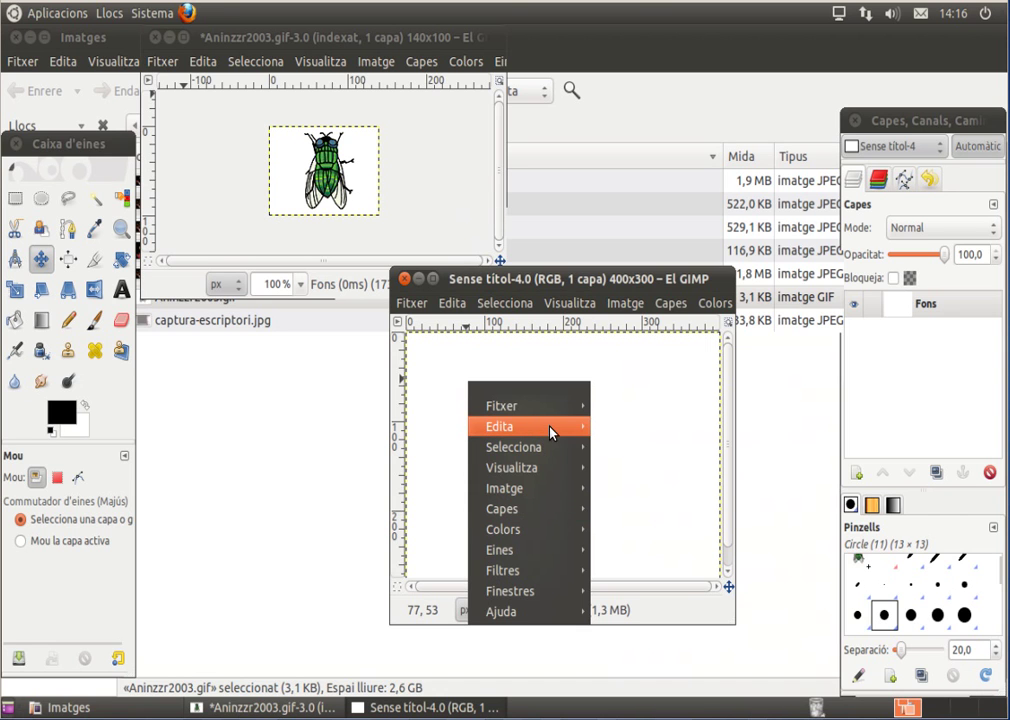
pyautogui.moveTo(525, 426)
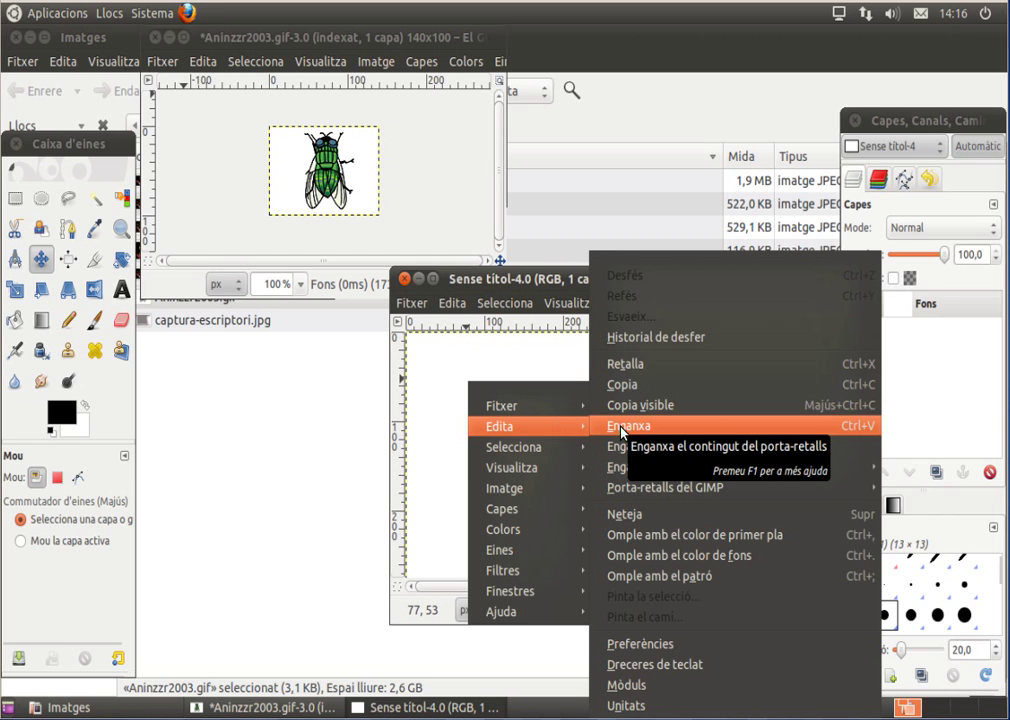
pyautogui.click(624, 429)
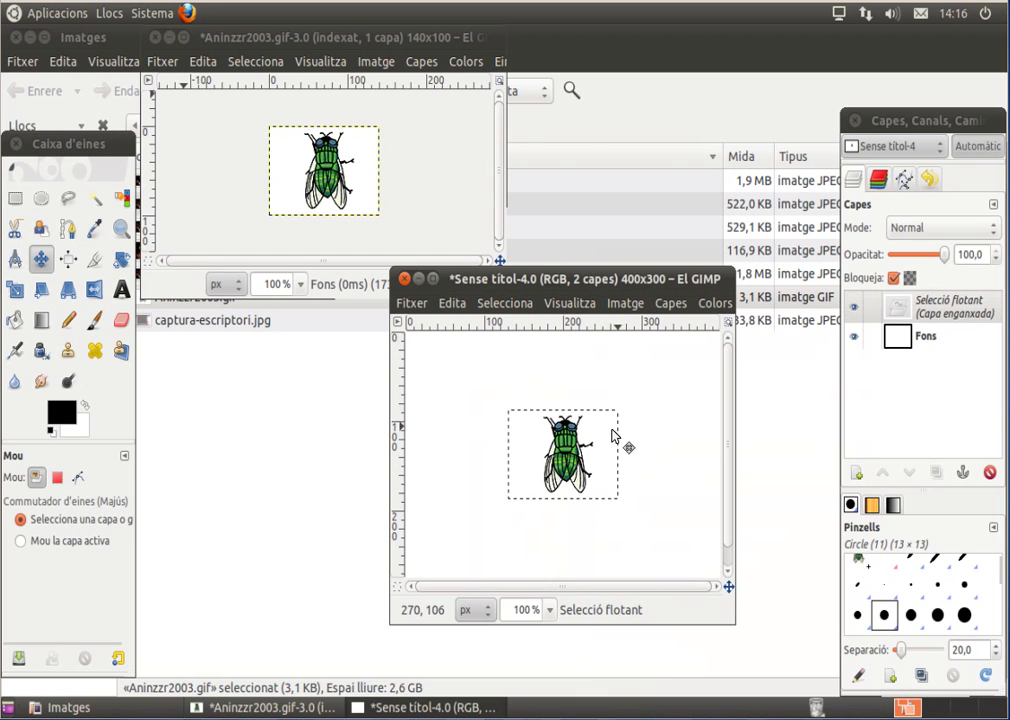
pyautogui.press('alt')
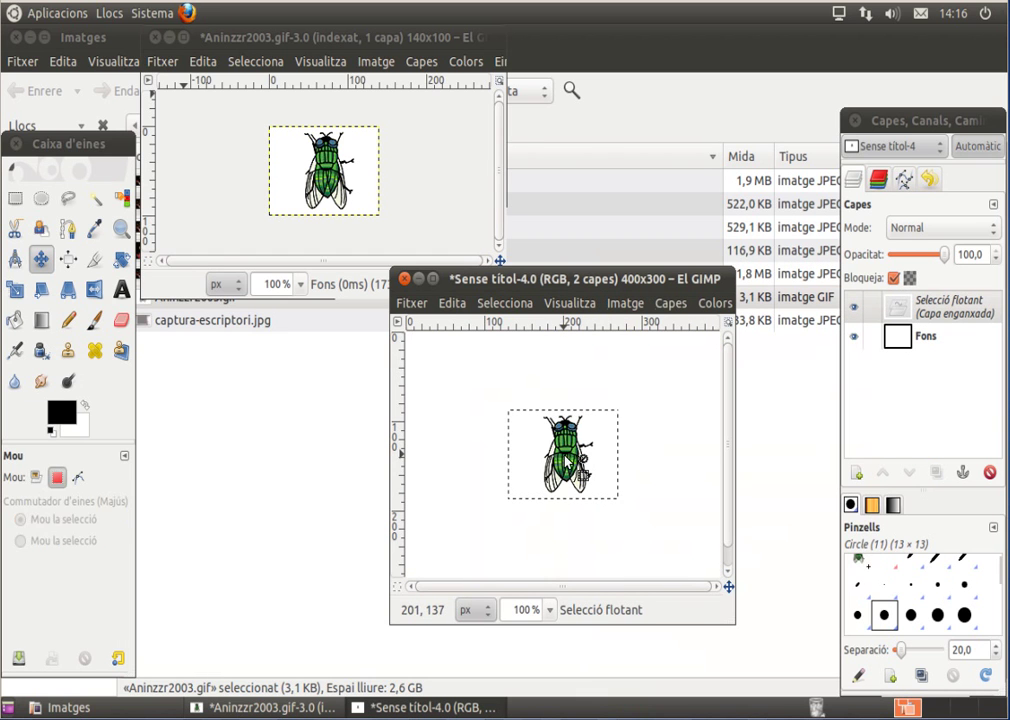
pyautogui.moveTo(566, 464)
pyautogui.mouseDown()
pyautogui.moveTo(465, 405)
pyautogui.moveTo(478, 392)
pyautogui.moveTo(477, 407)
pyautogui.mouseUp()
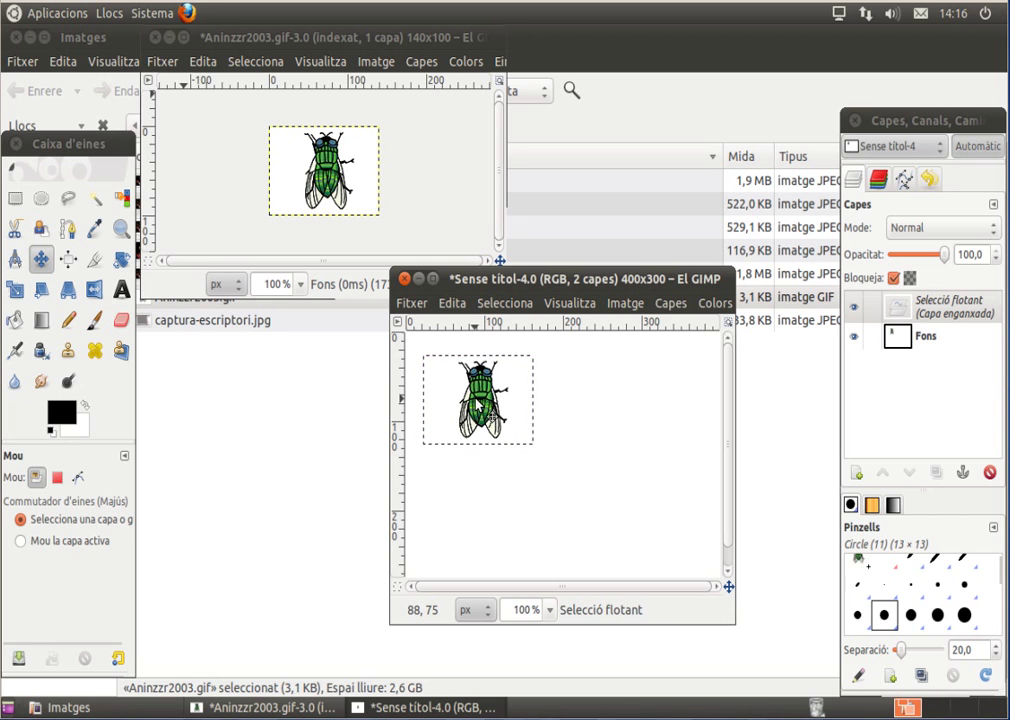
# - Rotate the pasted fly to an angle of -46,81° with the Rotate tool
pyautogui.click(121, 260)
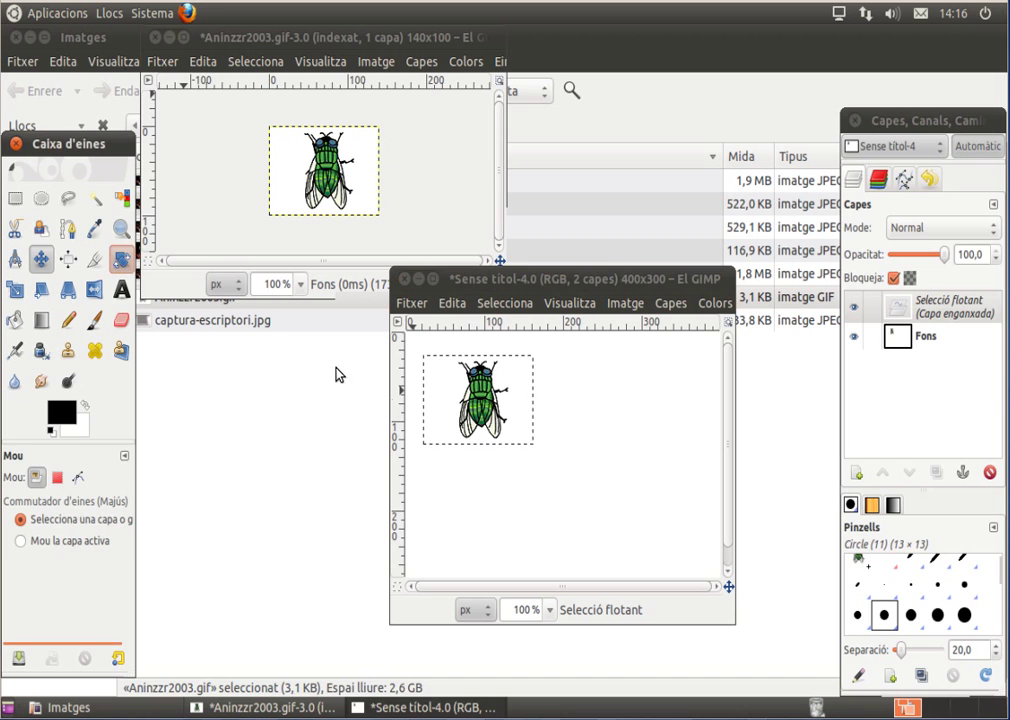
pyautogui.click(484, 400)
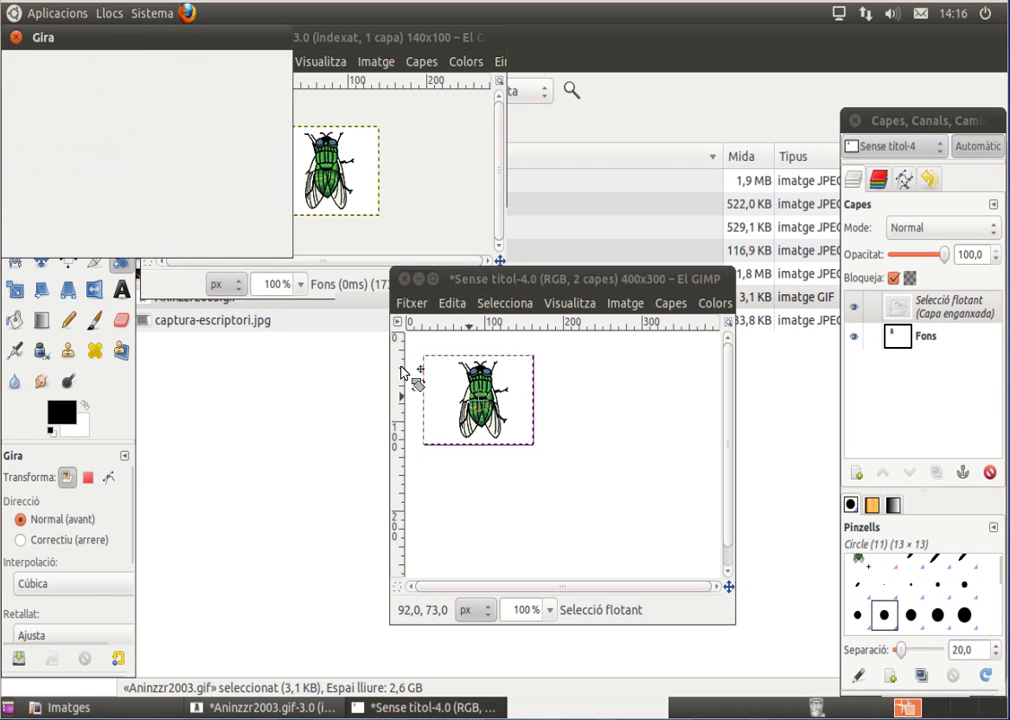
pyautogui.moveTo(172, 150); pyautogui.dragTo(146, 150)
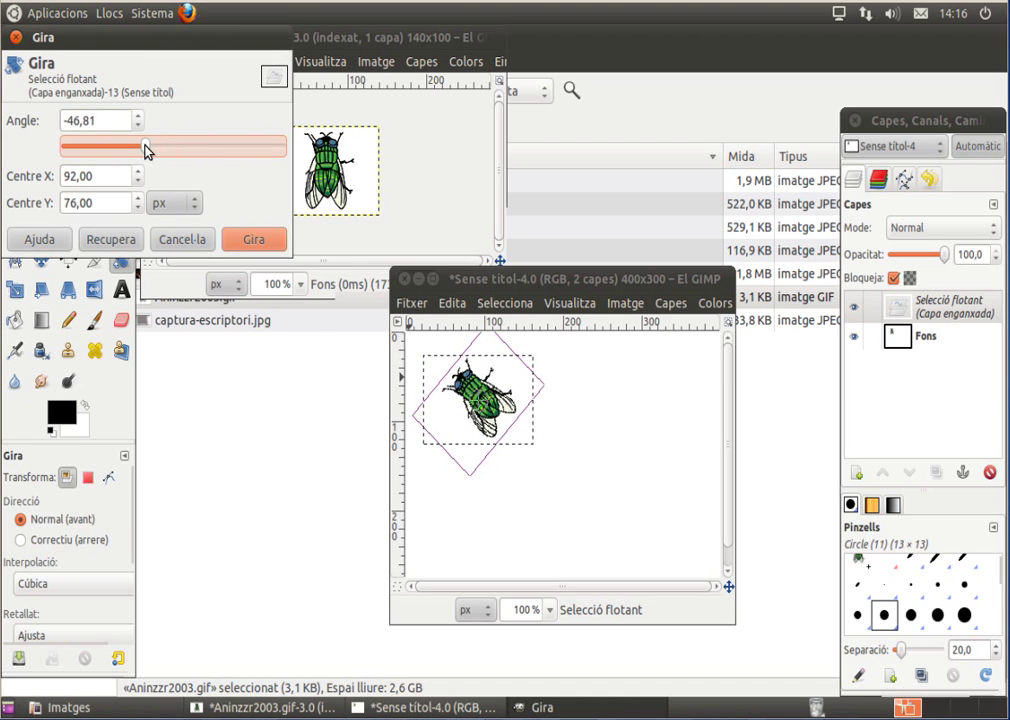
pyautogui.click(250, 240)
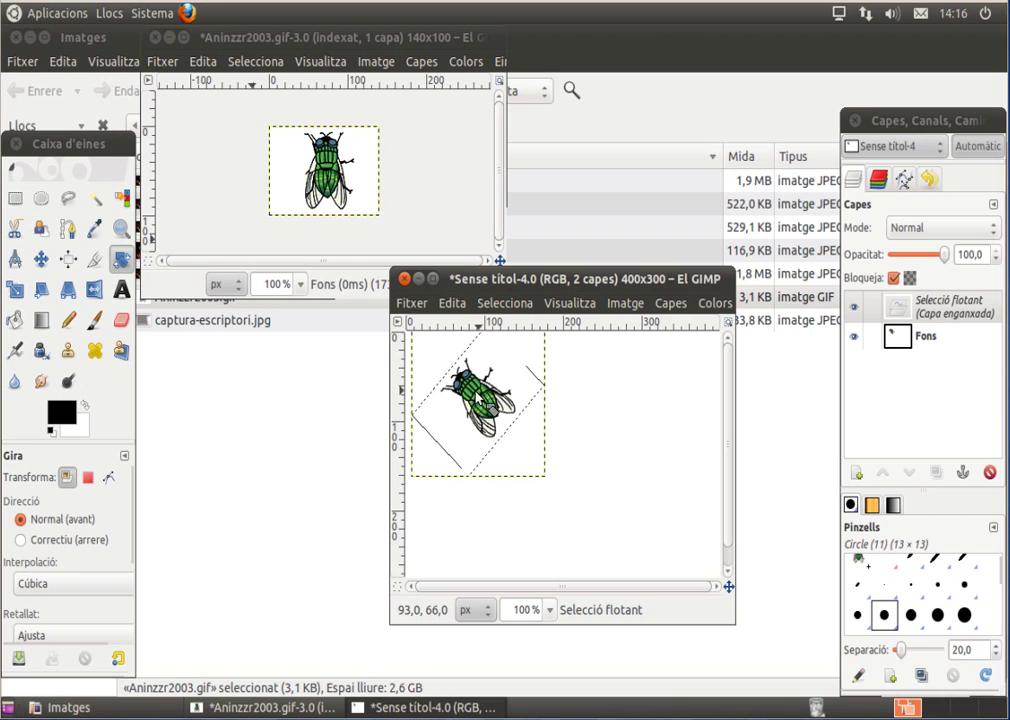
# - Anchor the rotated fly onto the Fons background layer using the Select by Color tool
pyautogui.click(513, 310)
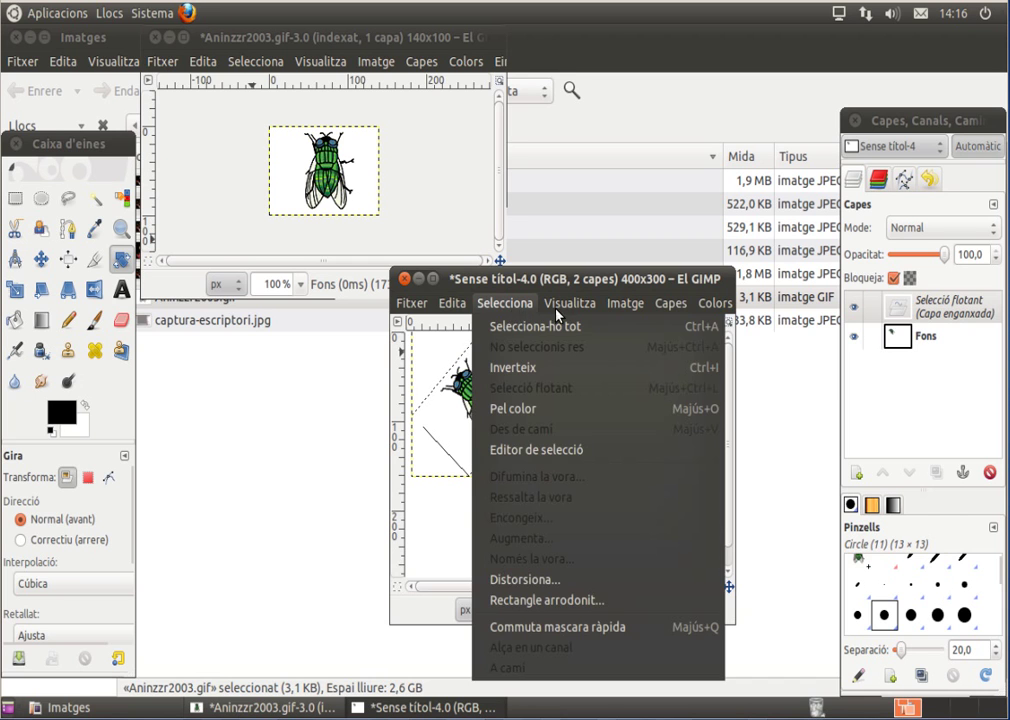
pyautogui.press('Escape')
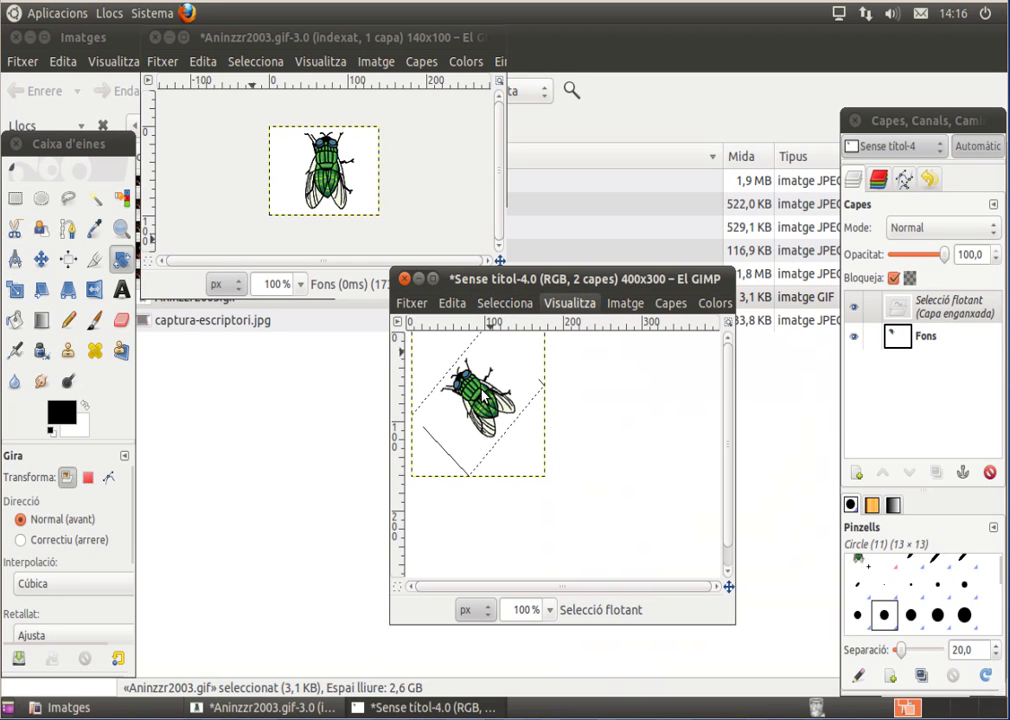
pyautogui.press('Left')
pyautogui.press('Down')
pyautogui.press('Escape')
pyautogui.hotkey('shift', 'o')
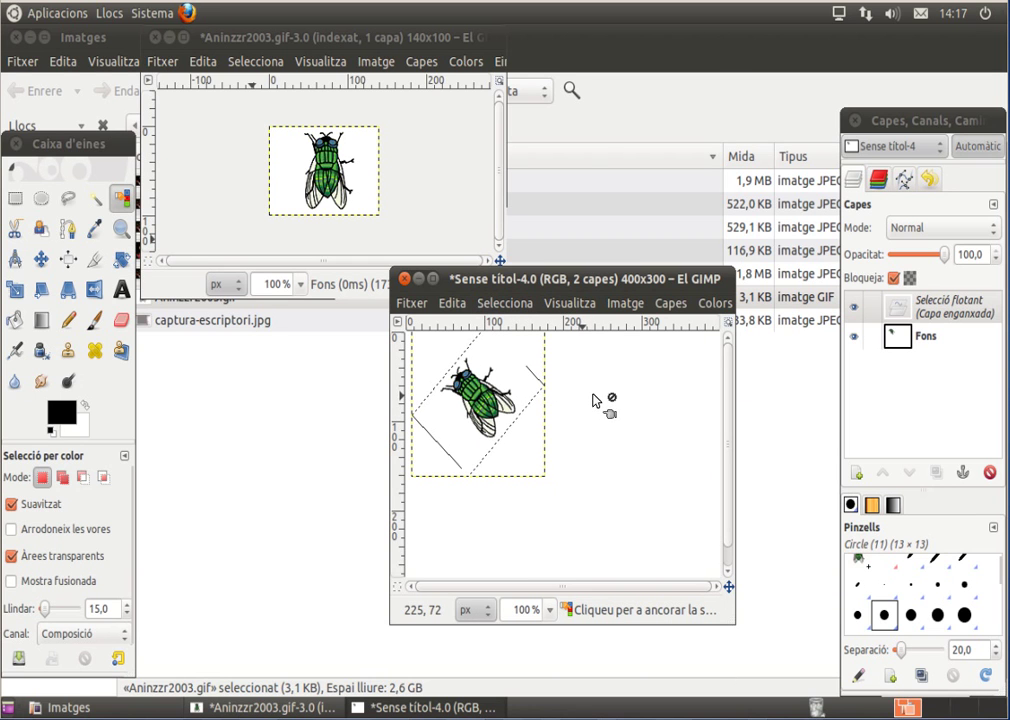
pyautogui.click(483, 393)
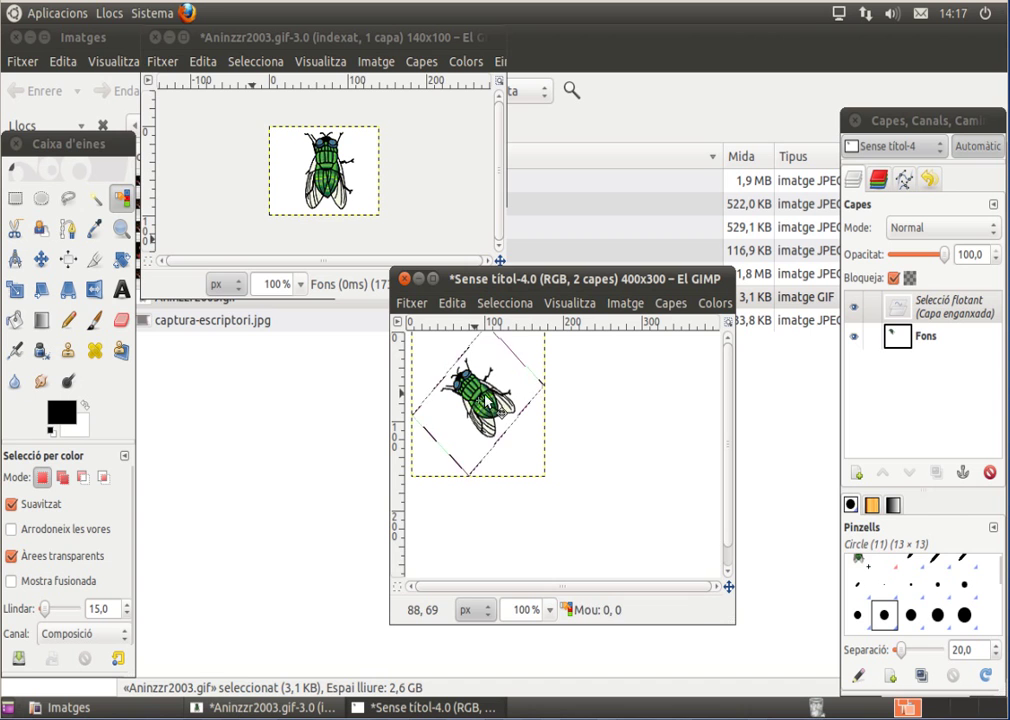
pyautogui.click(510, 468)
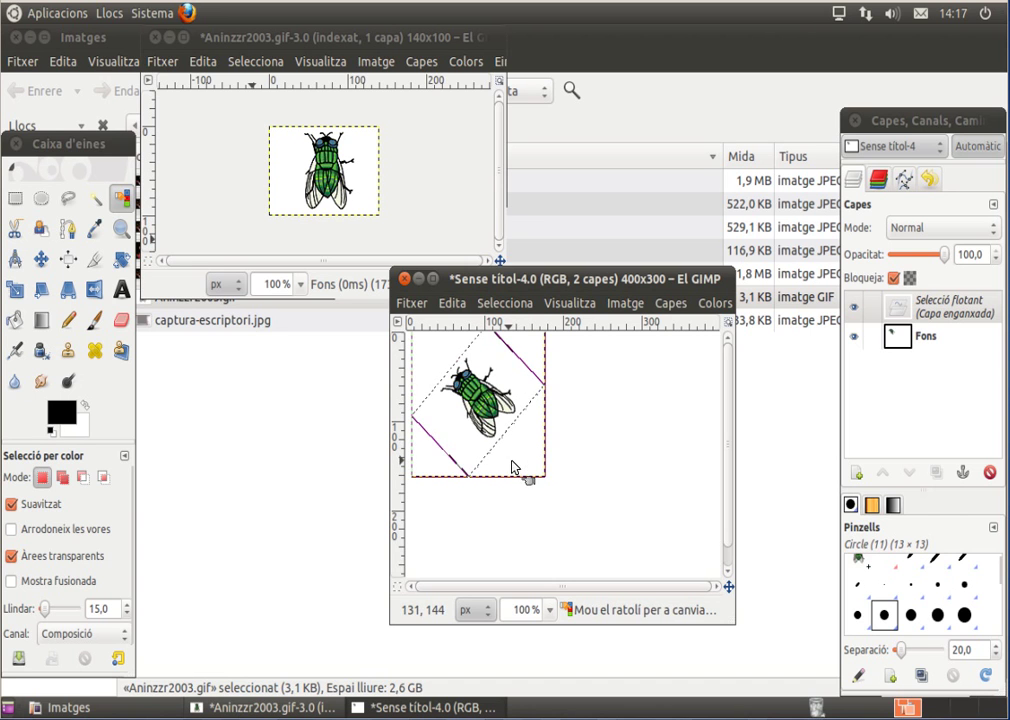
# - Paste a second upright fly and move it to the right of the tilted one
pyautogui.rightClick(590, 406)
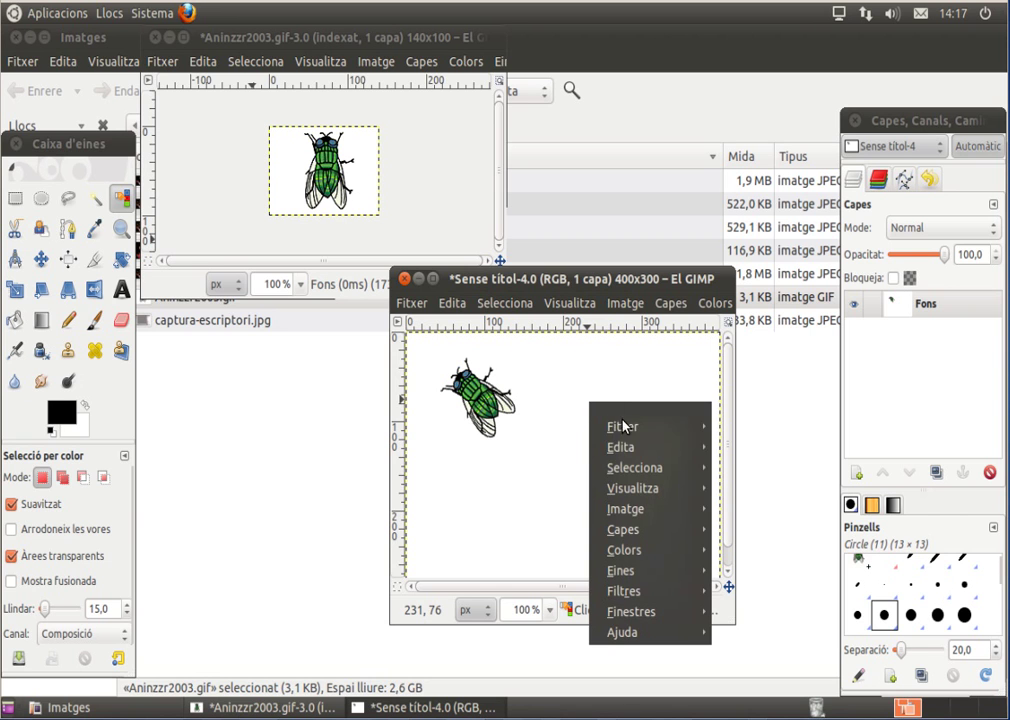
pyautogui.moveTo(640, 447)
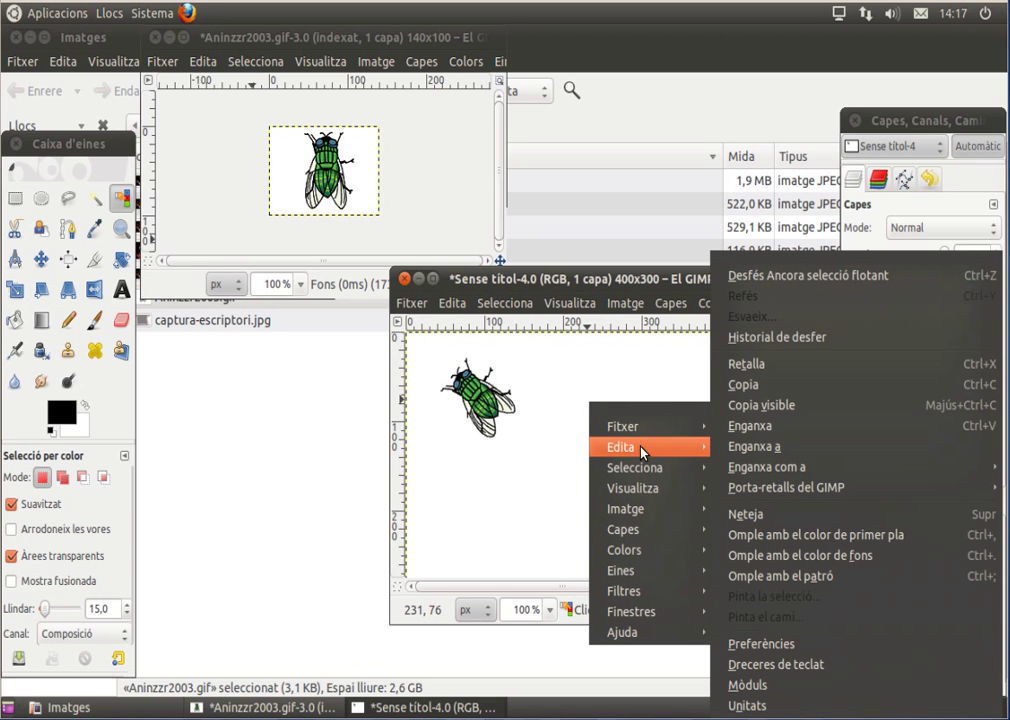
pyautogui.click(753, 428)
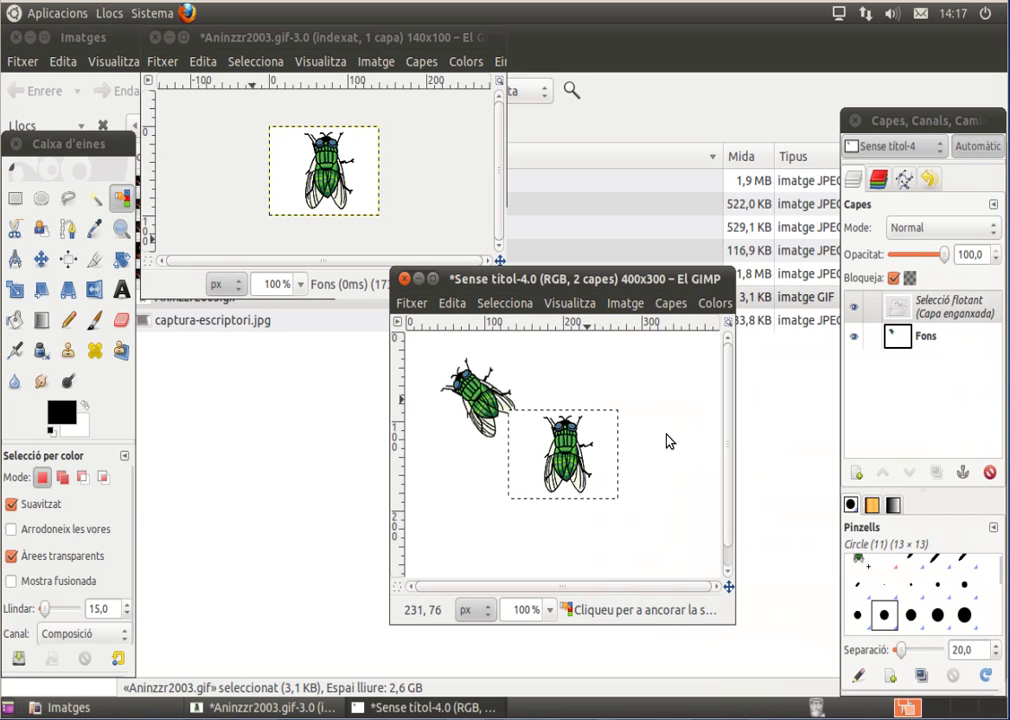
pyautogui.moveTo(588, 454)
pyautogui.mouseDown()
pyautogui.moveTo(644, 437)
pyautogui.moveTo(631, 400)
pyautogui.mouseUp()
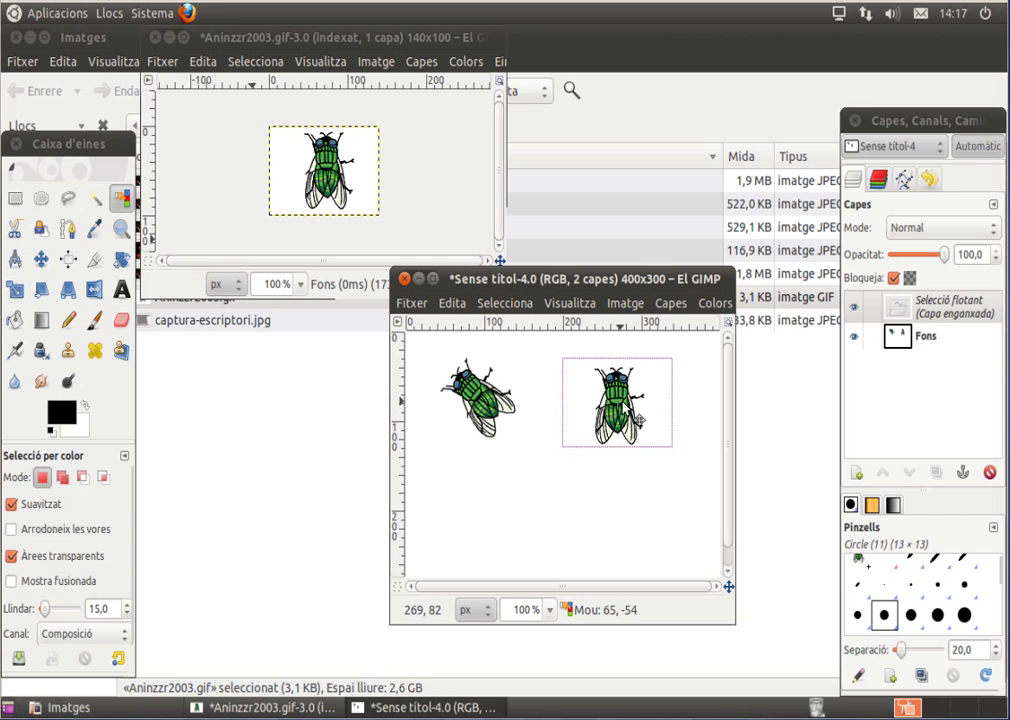
pyautogui.moveTo(625, 400); pyautogui.dragTo(628, 402)
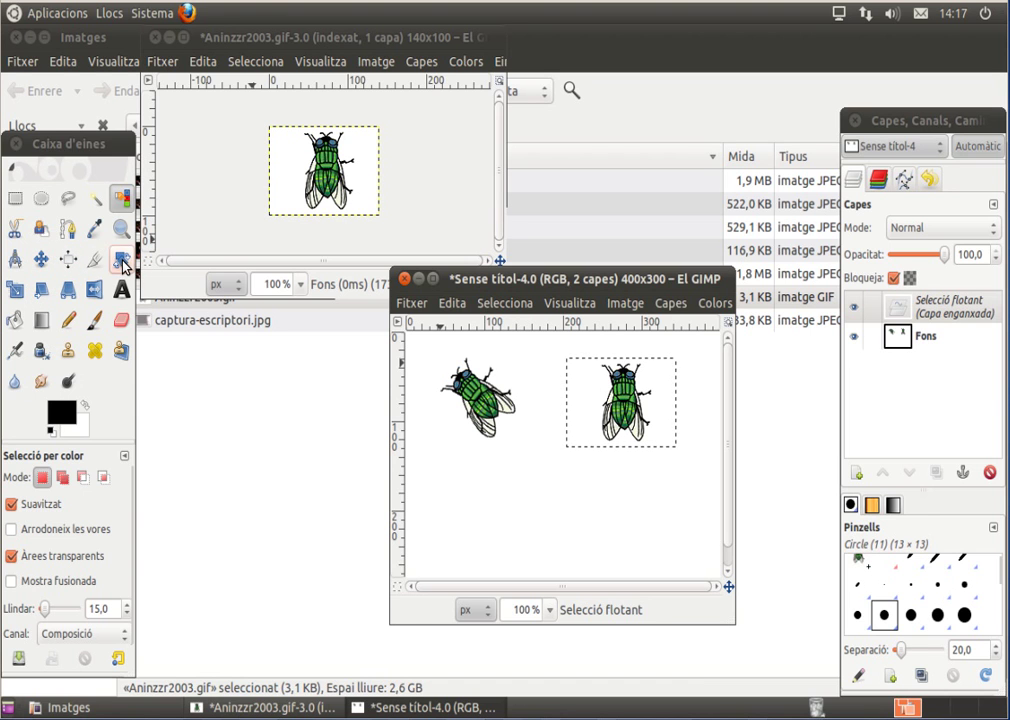
# - Rotate the second fly to a larger positive angle with the Rotate tool
pyautogui.click(122, 262)
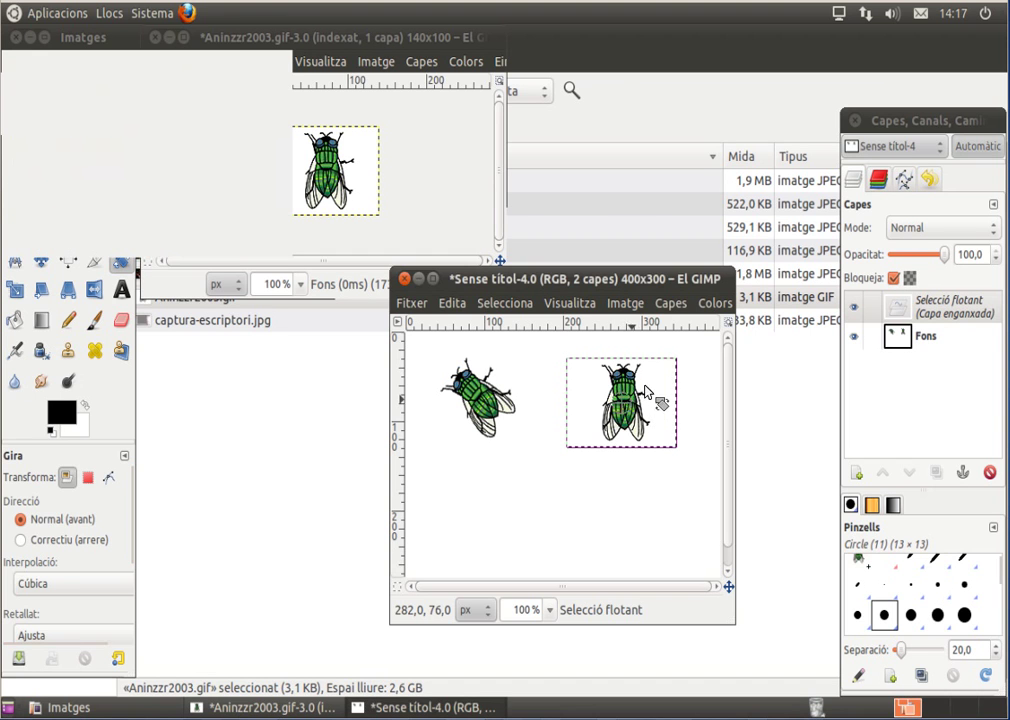
pyautogui.click(635, 395)
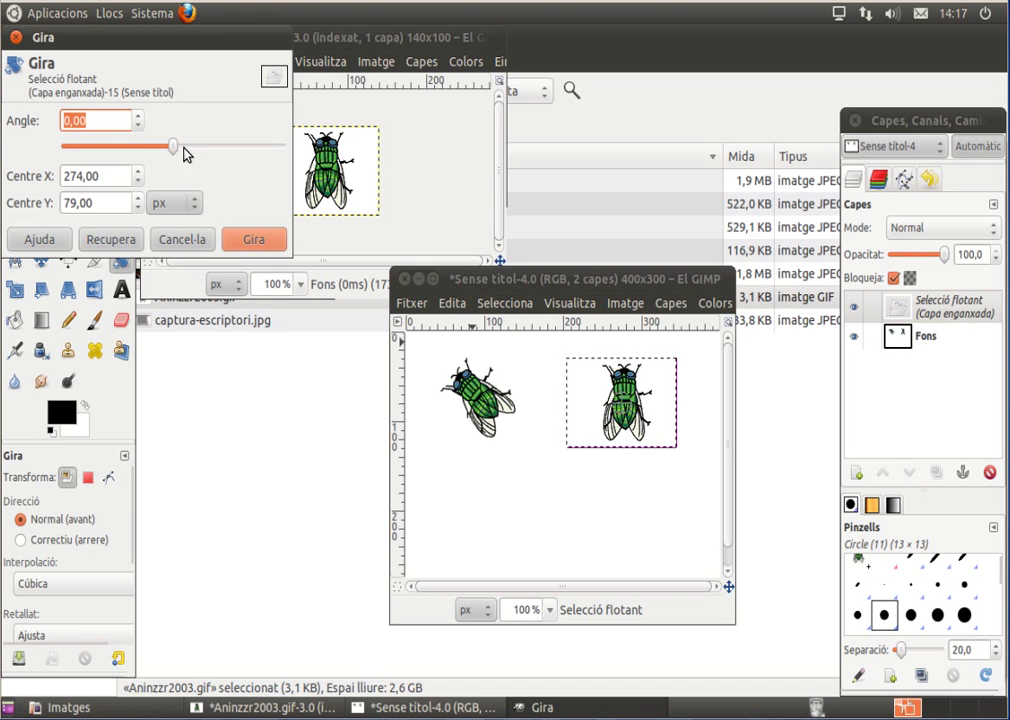
pyautogui.moveTo(175, 150); pyautogui.dragTo(210, 150)
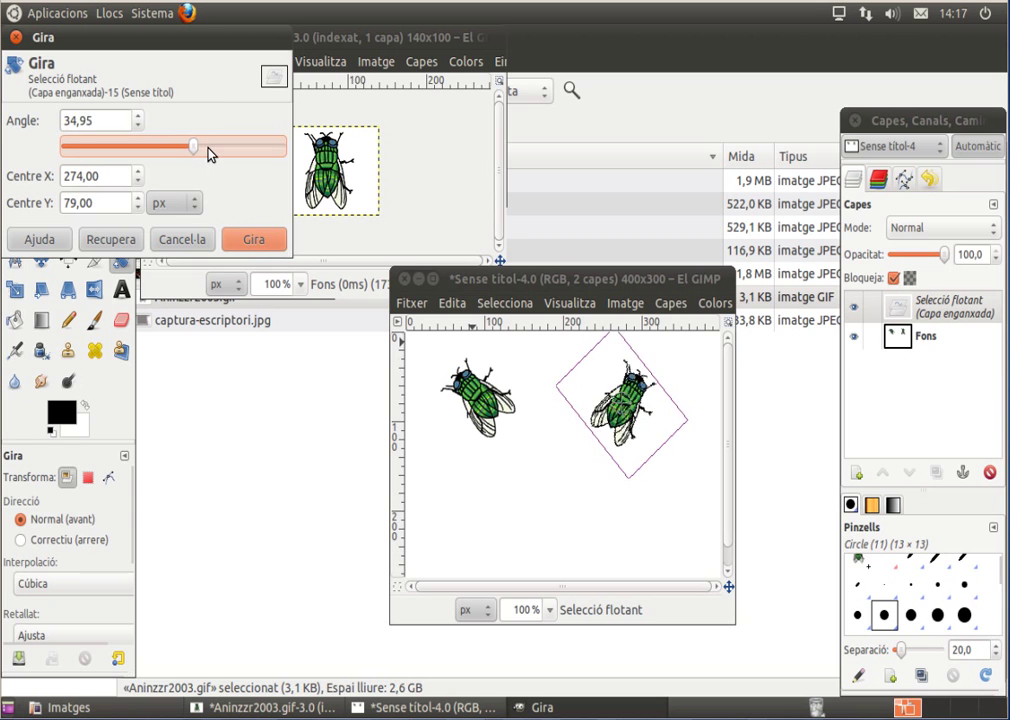
pyautogui.moveTo(208, 146); pyautogui.dragTo(201, 158)
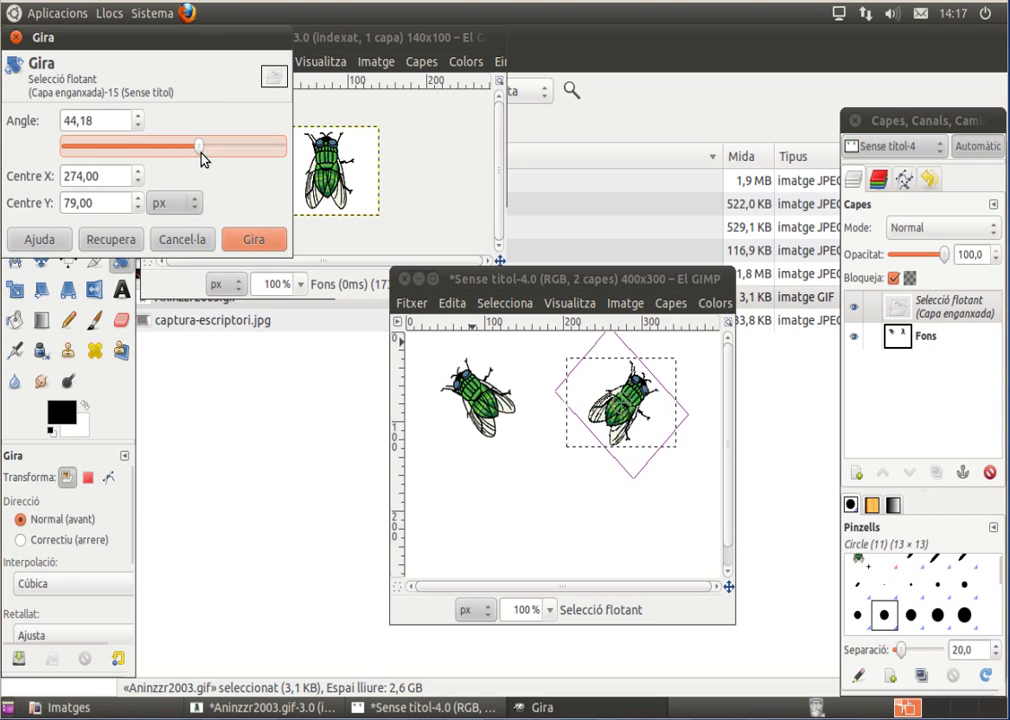
pyautogui.click(254, 236)
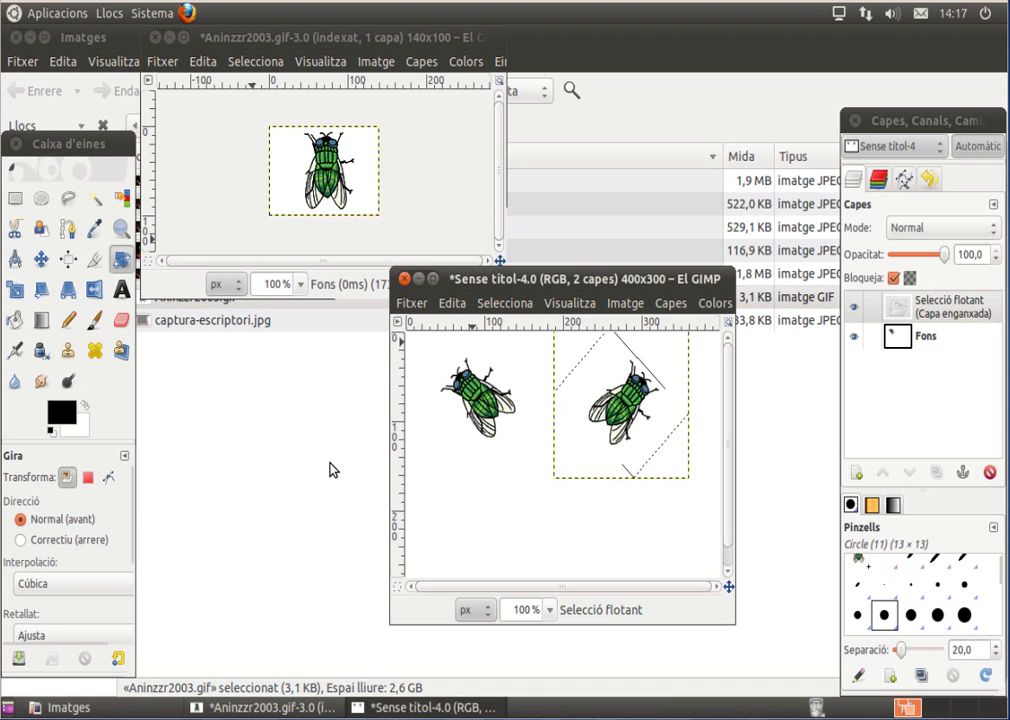
pyautogui.moveTo(613, 476)
pyautogui.mouseDown()
pyautogui.moveTo(636, 443)
pyautogui.moveTo(651, 478)
pyautogui.mouseUp()
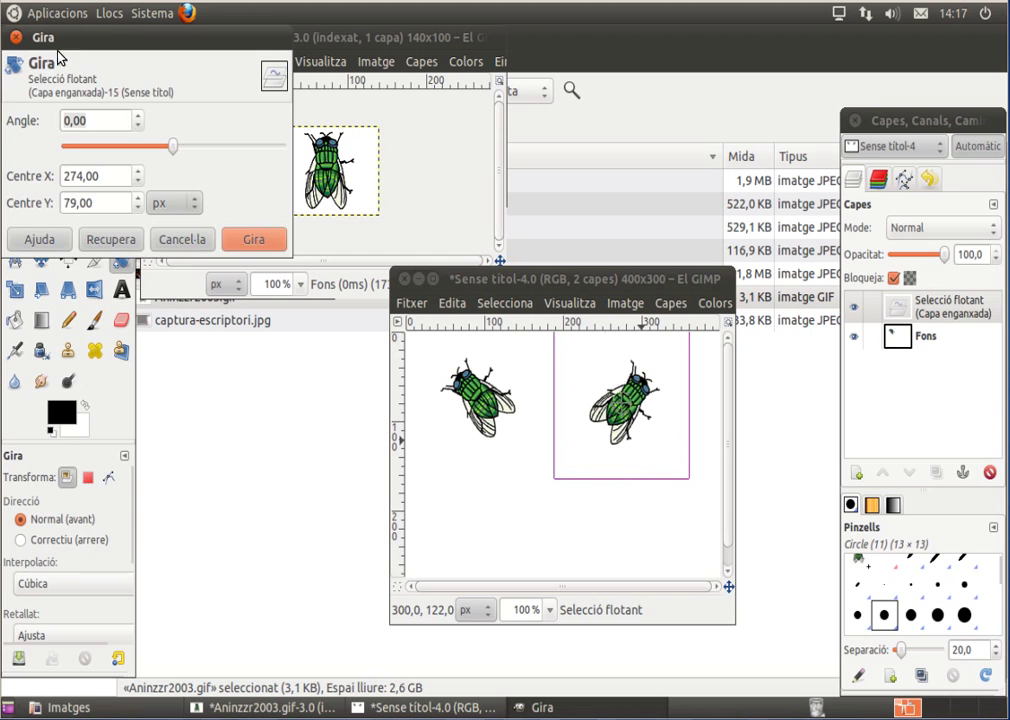
pyautogui.click(15, 37)
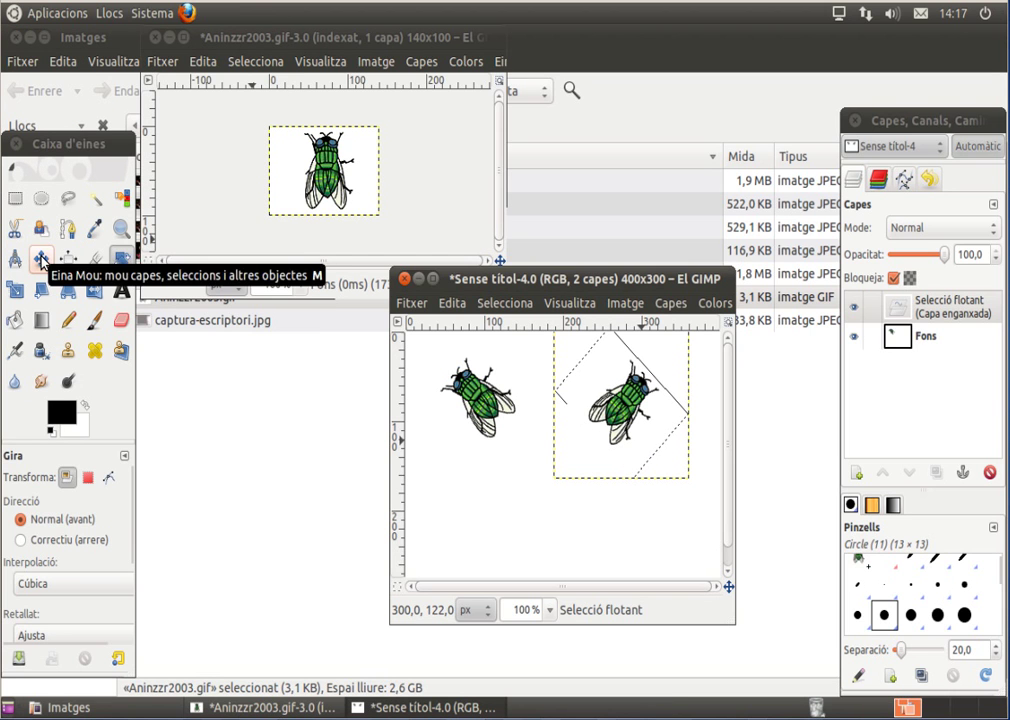
# - Anchor the rotated second fly onto the background with the Move tool
pyautogui.click(41, 258)
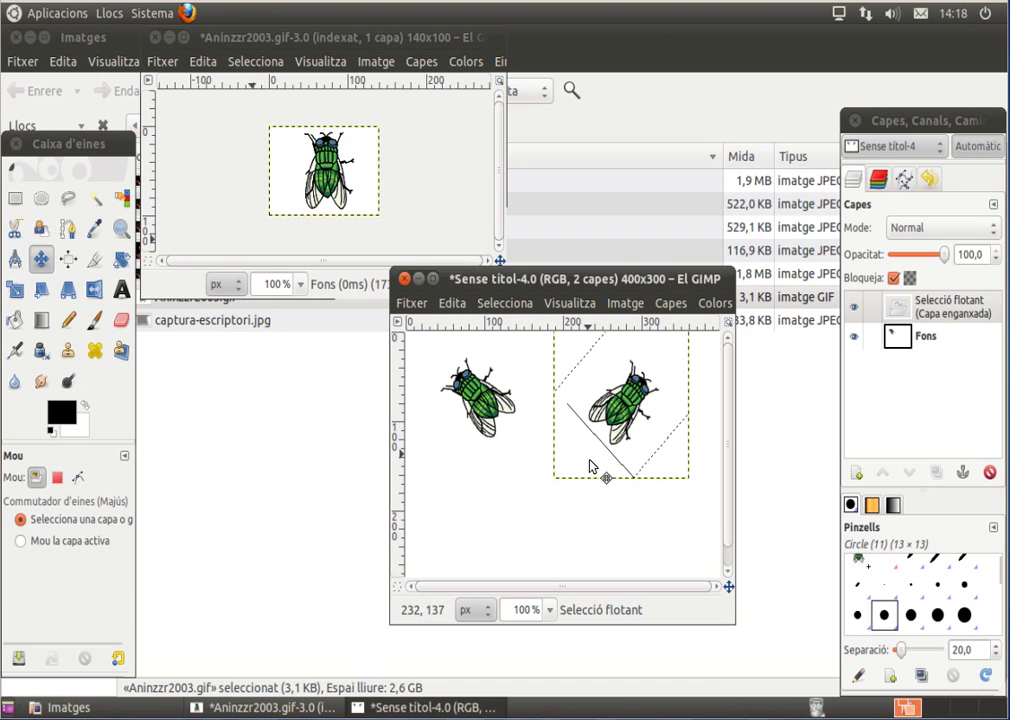
pyautogui.click(591, 464)
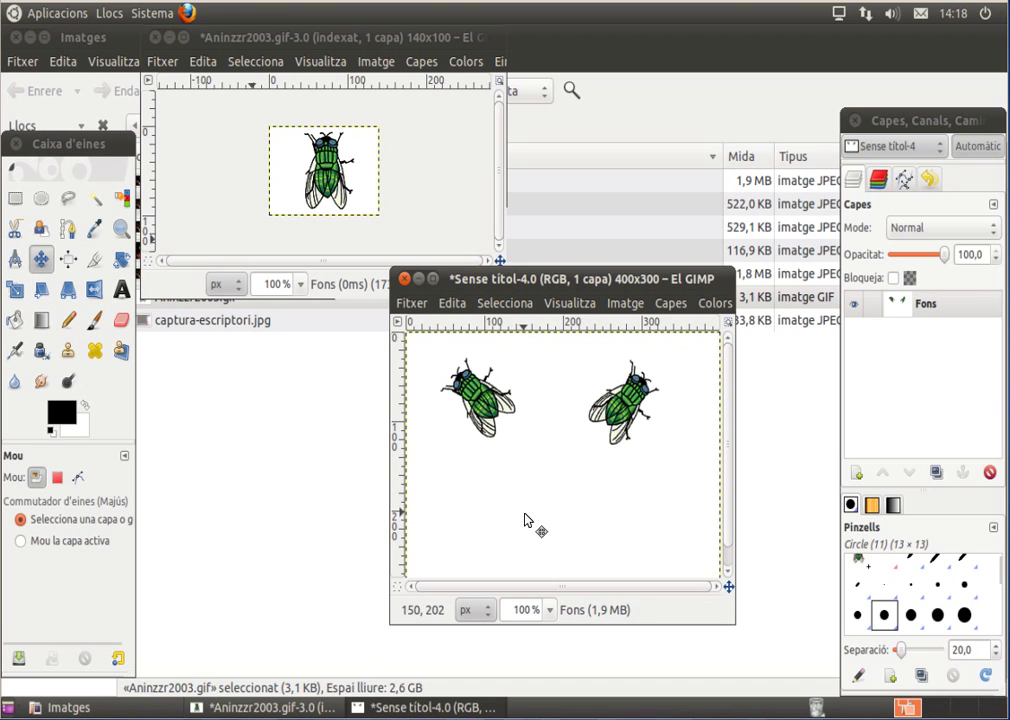
pyautogui.click(346, 177)
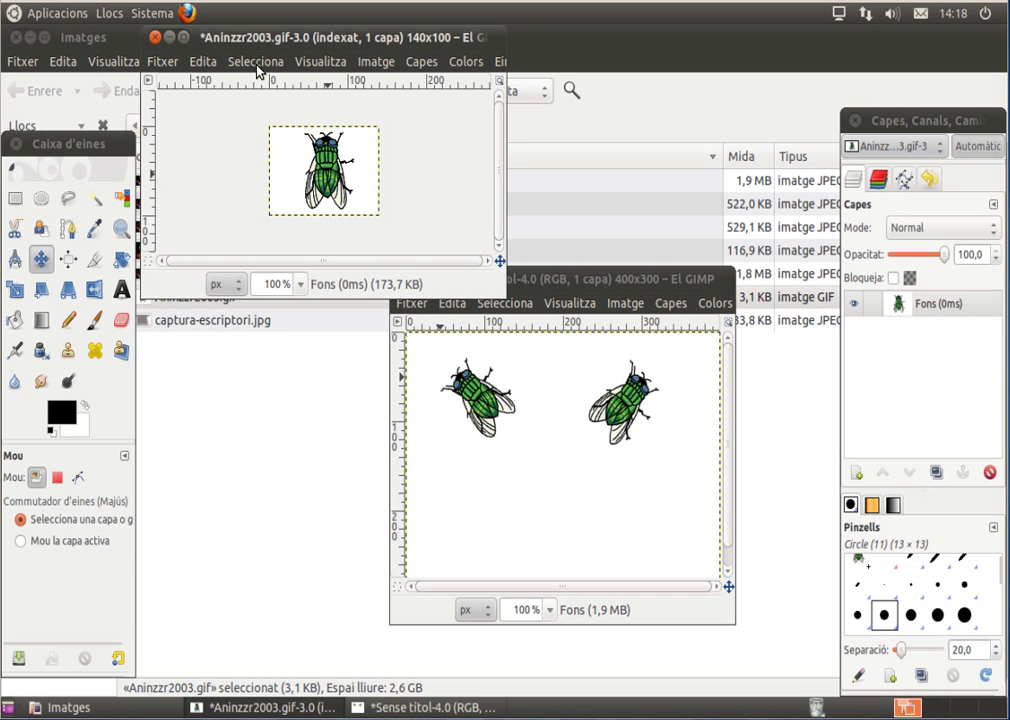
# - Scale the original Aninzzr2003.gif image to 200 × 143 pixels via Imatge > Escala la imatge
pyautogui.click(386, 64)
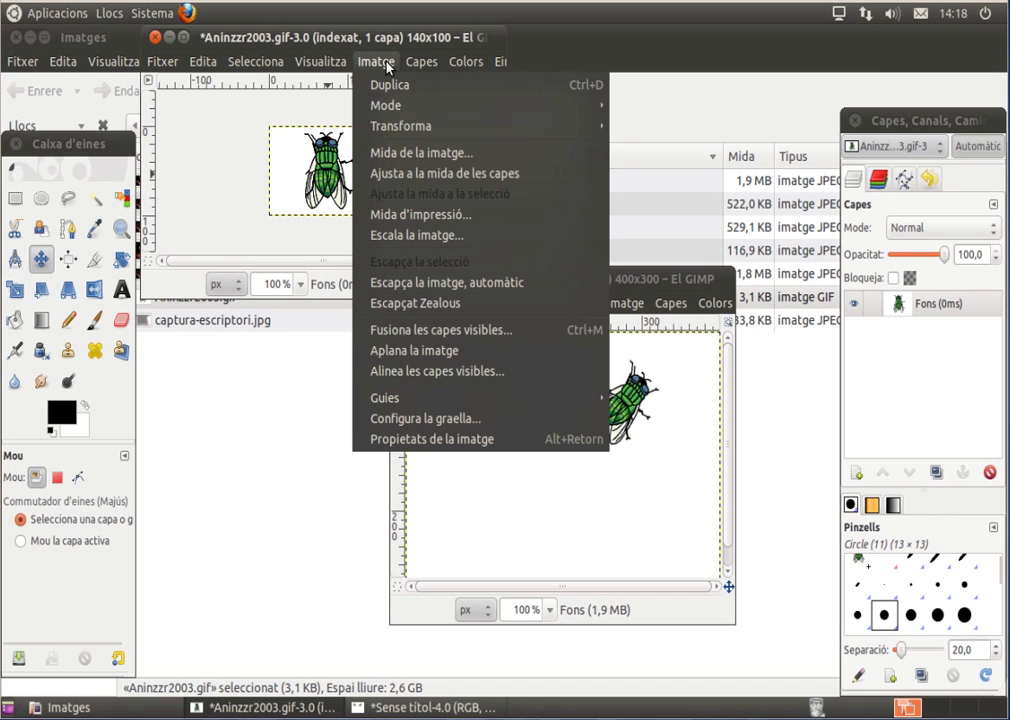
pyautogui.click(417, 240)
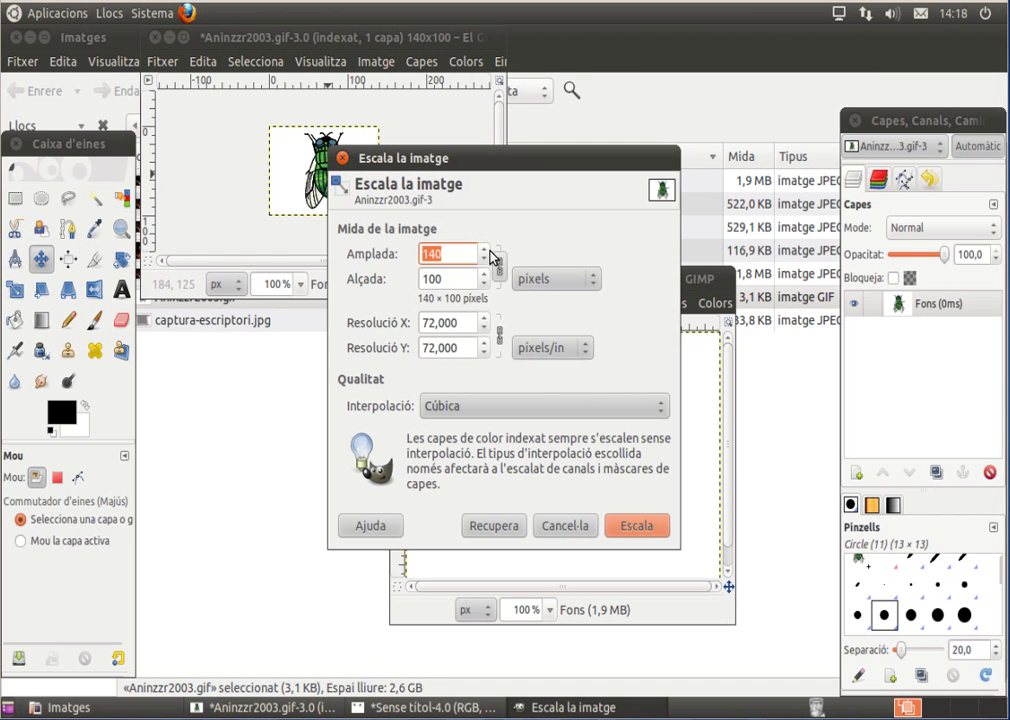
pyautogui.click(484, 249)
pyautogui.click(484, 249)
pyautogui.click(484, 249)
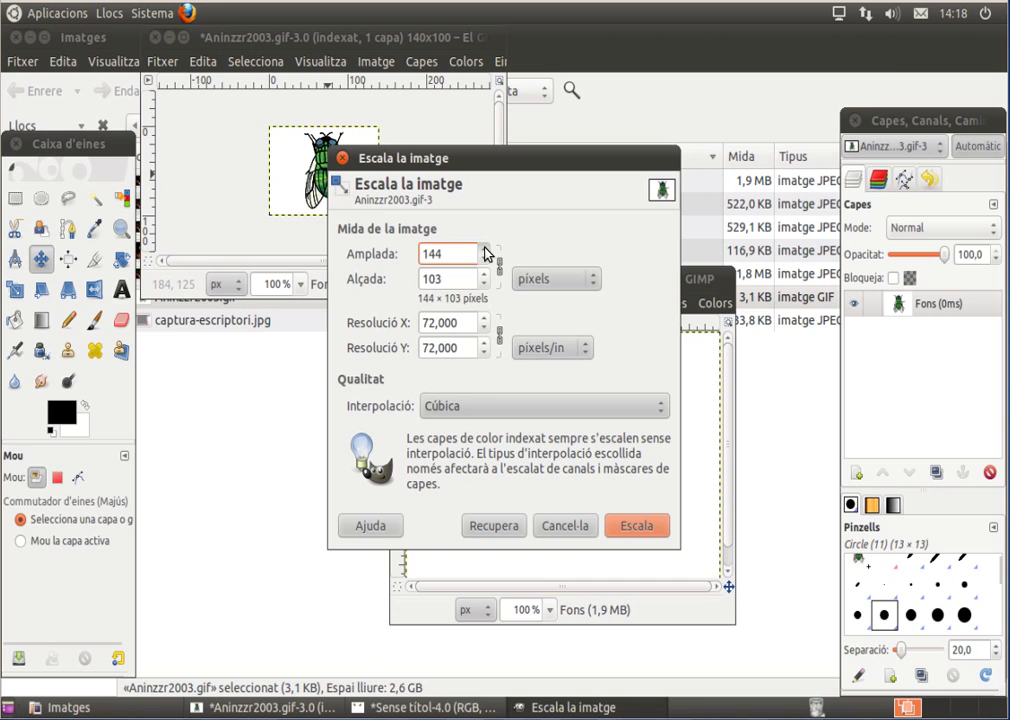
pyautogui.click(484, 249)
pyautogui.click(484, 251)
pyautogui.click(484, 259)
pyautogui.click(484, 259)
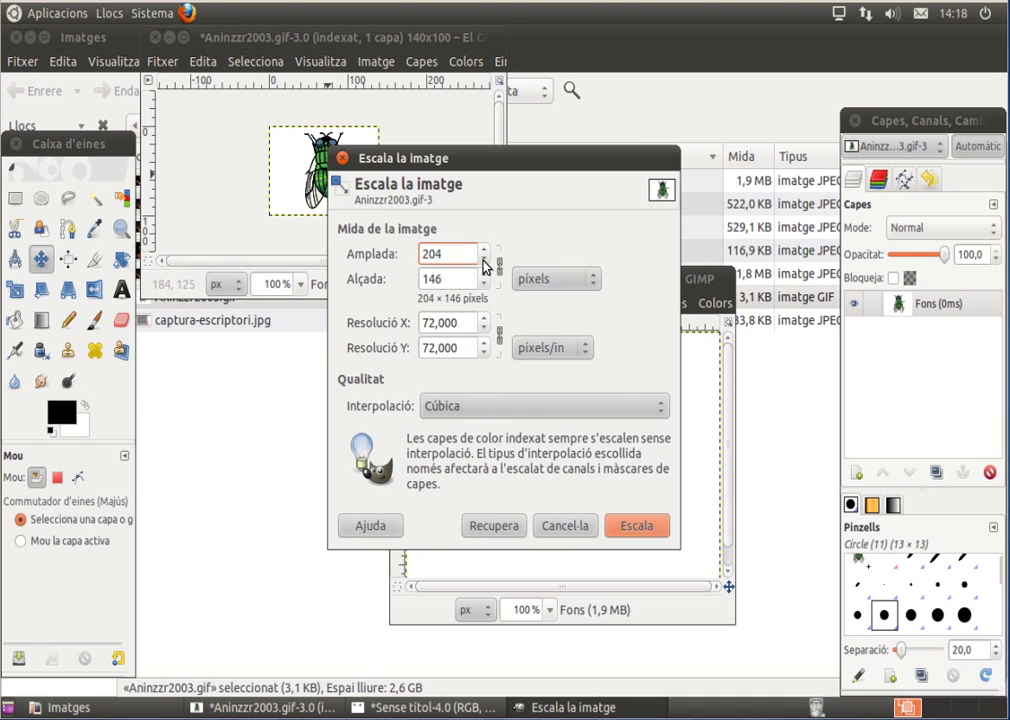
pyautogui.click(485, 260)
pyautogui.click(645, 526)
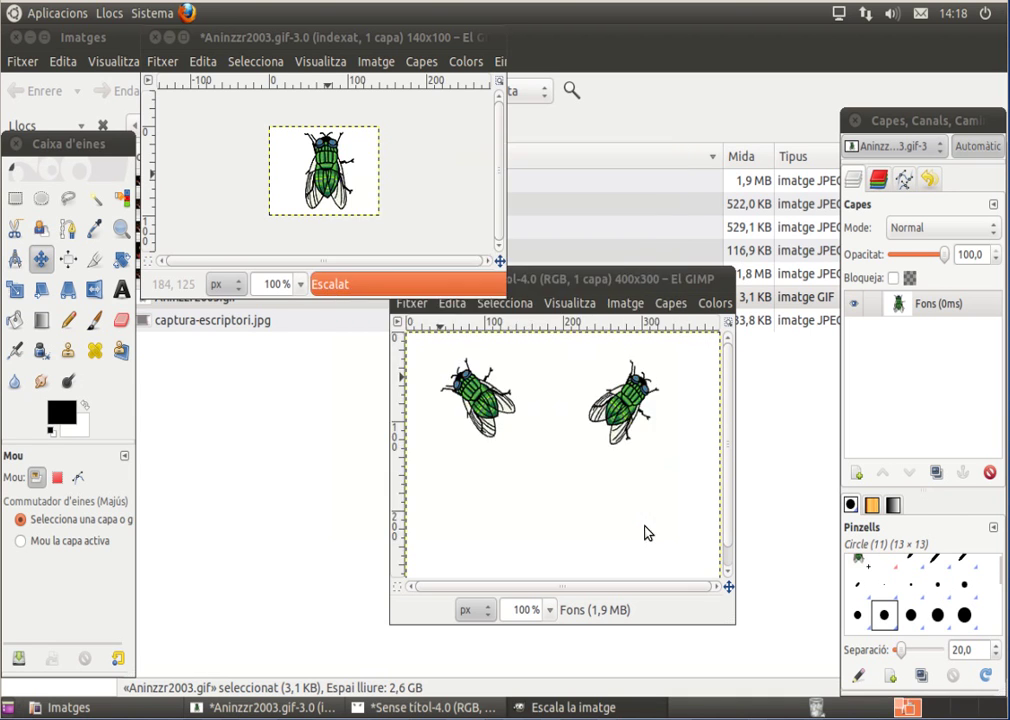
# - Copy the enlarged fly and paste it into the 400×300 canvas below the other two
pyautogui.rightClick(327, 172)
pyautogui.moveTo(385, 215)
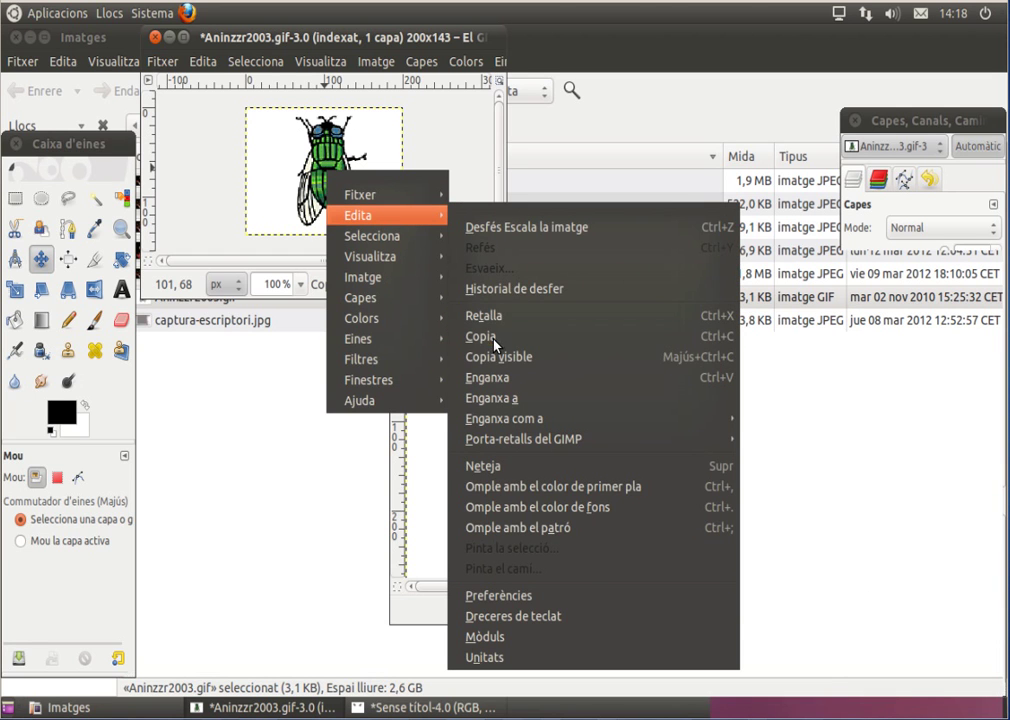
pyautogui.click(500, 337)
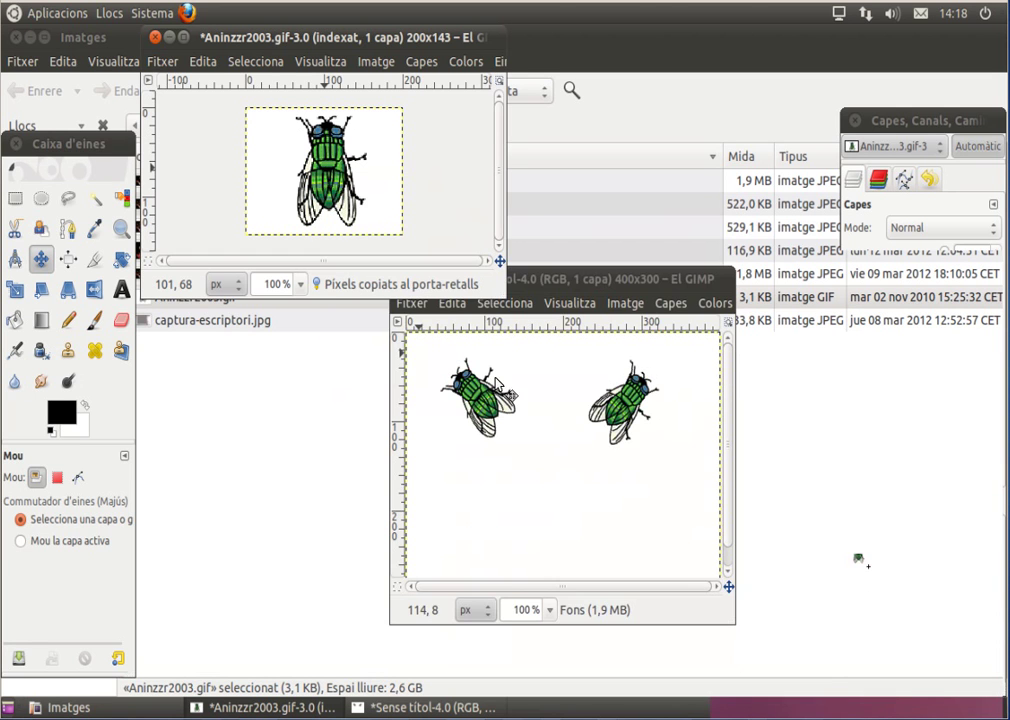
pyautogui.click(550, 480)
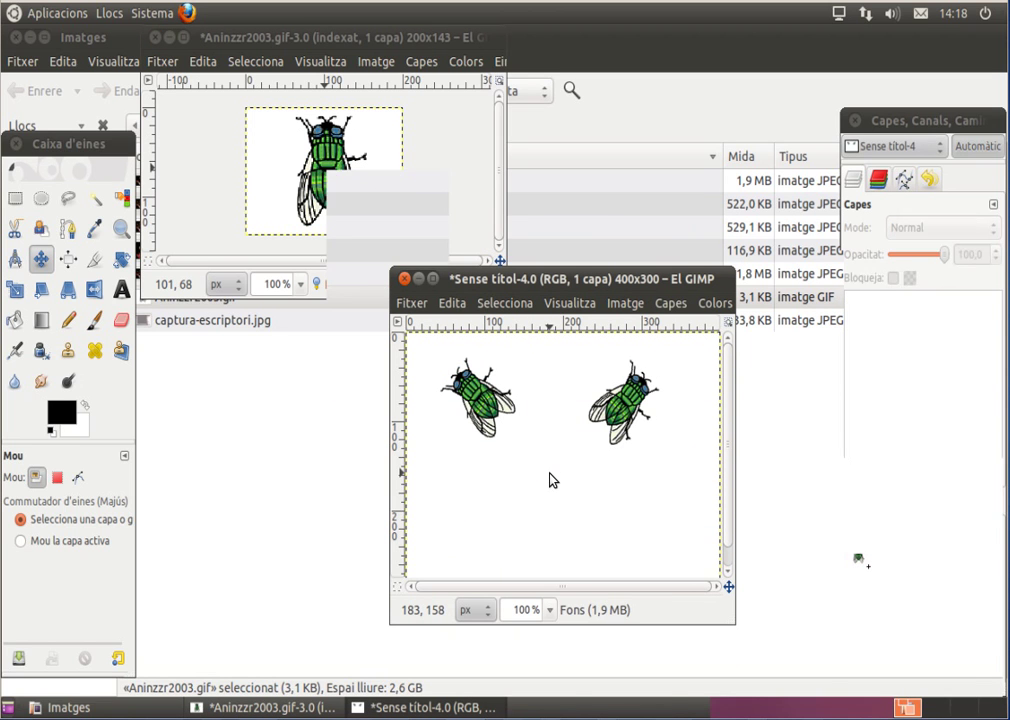
pyautogui.rightClick(550, 480)
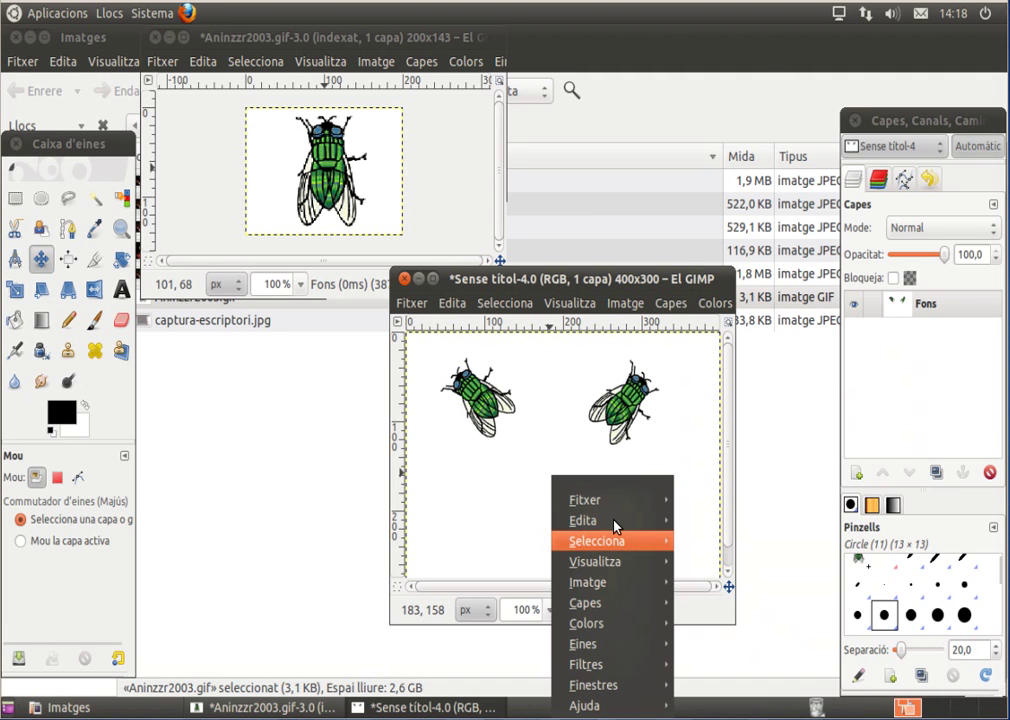
pyautogui.moveTo(600, 520)
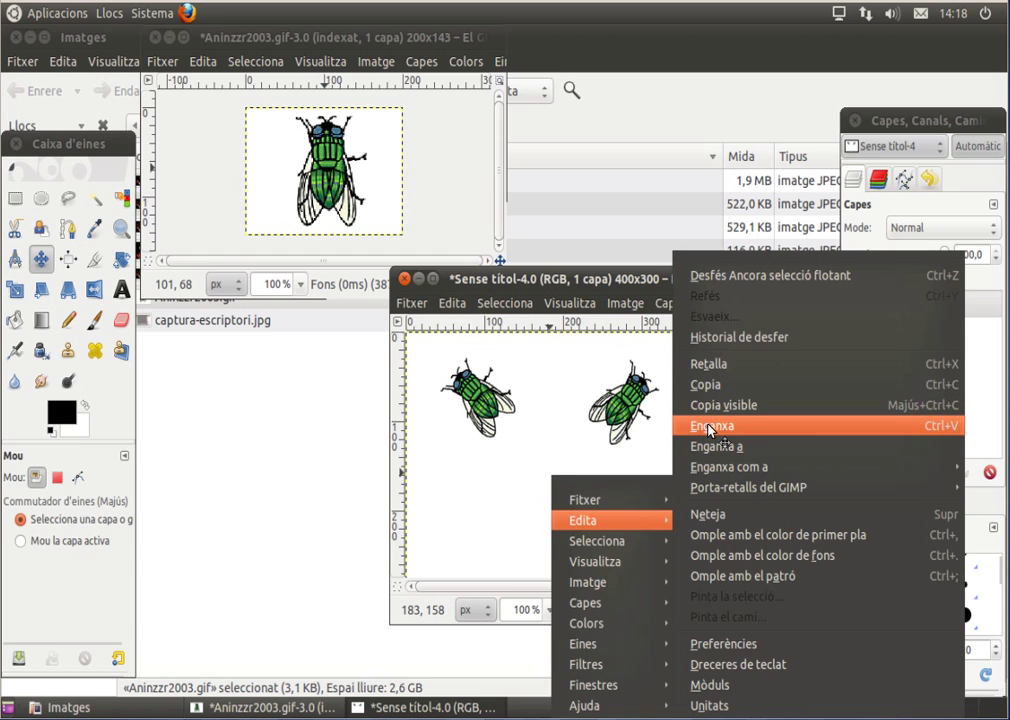
pyautogui.click(711, 430)
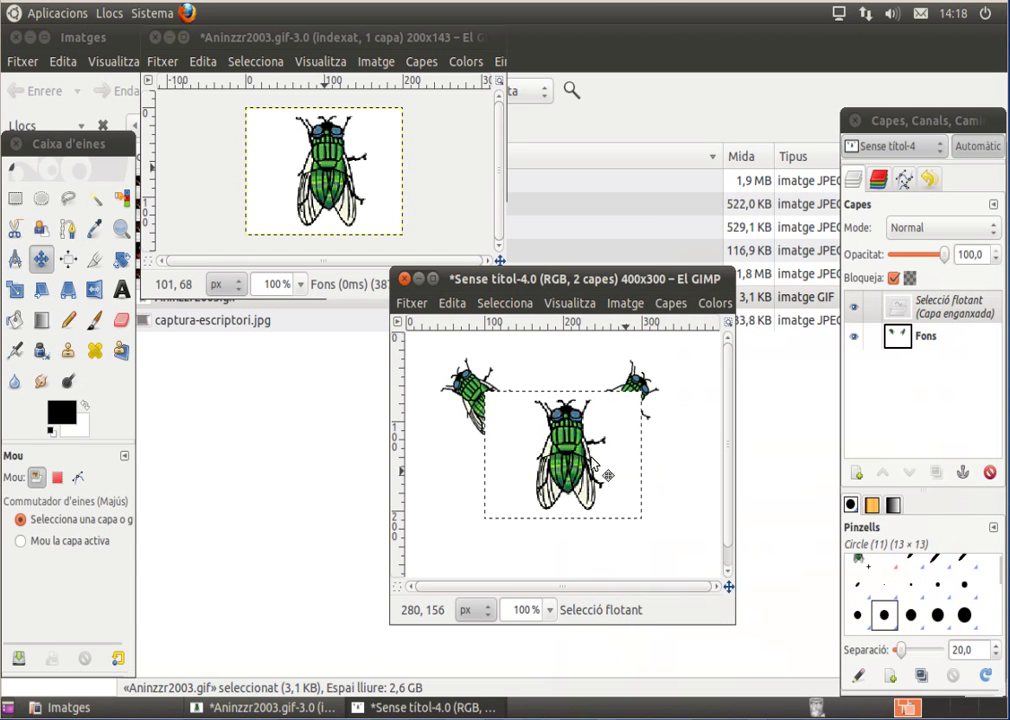
pyautogui.moveTo(586, 499)
pyautogui.mouseDown()
pyautogui.moveTo(588, 533)
pyautogui.moveTo(561, 517)
pyautogui.mouseUp()
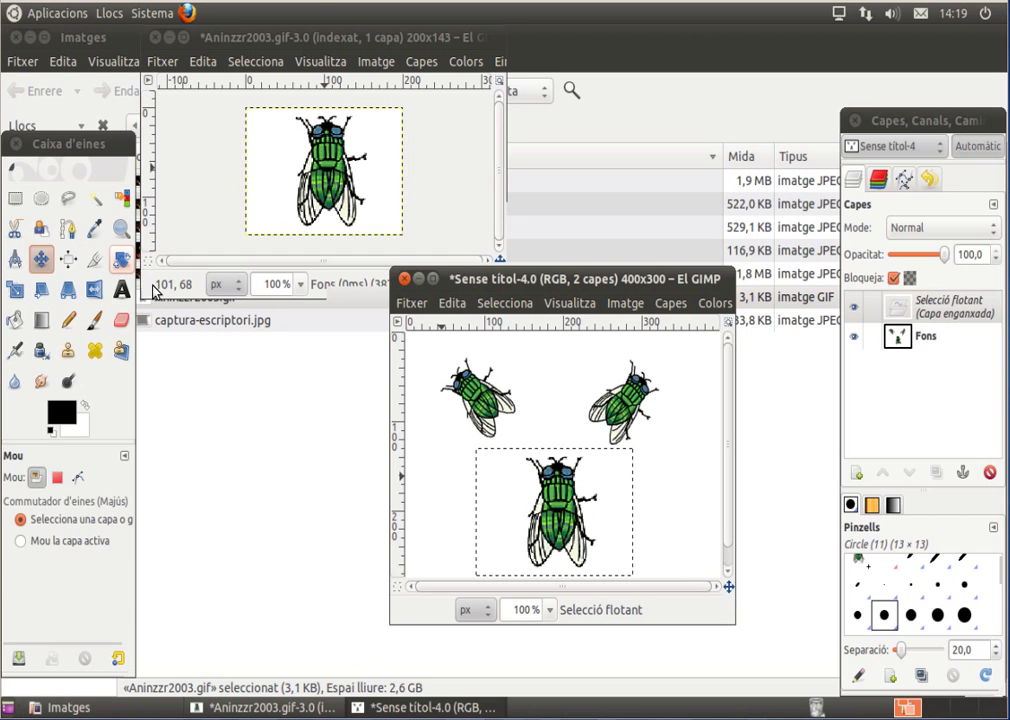
# - Rotate the pasted third fly by -180 degrees so it is upside down
pyautogui.hotkey('shift', 'r')
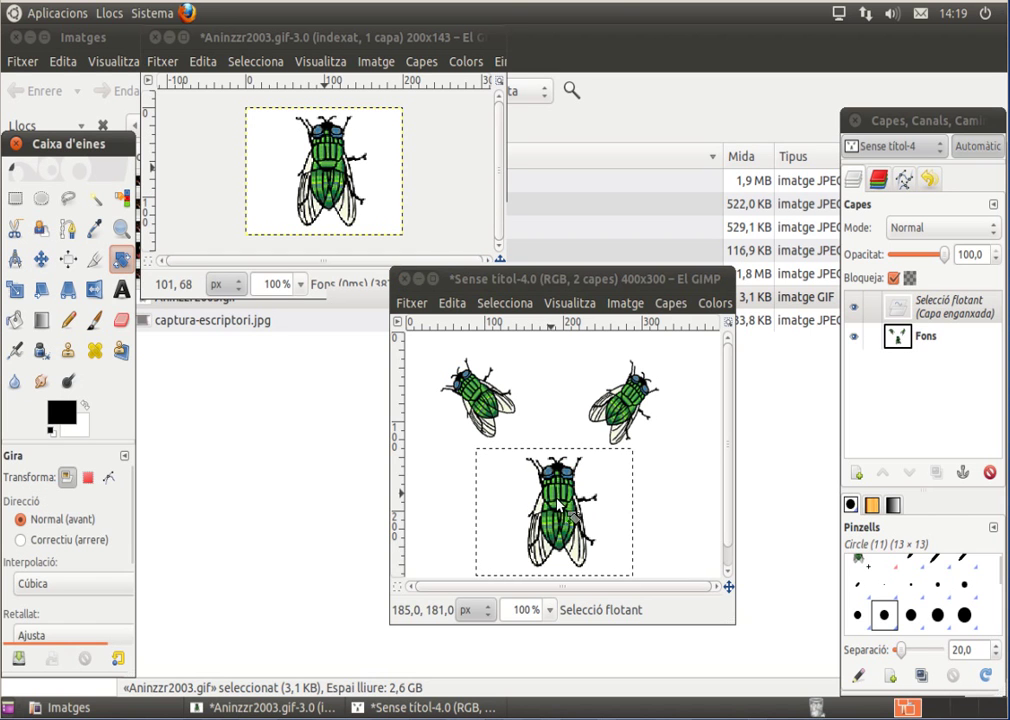
pyautogui.click(557, 510)
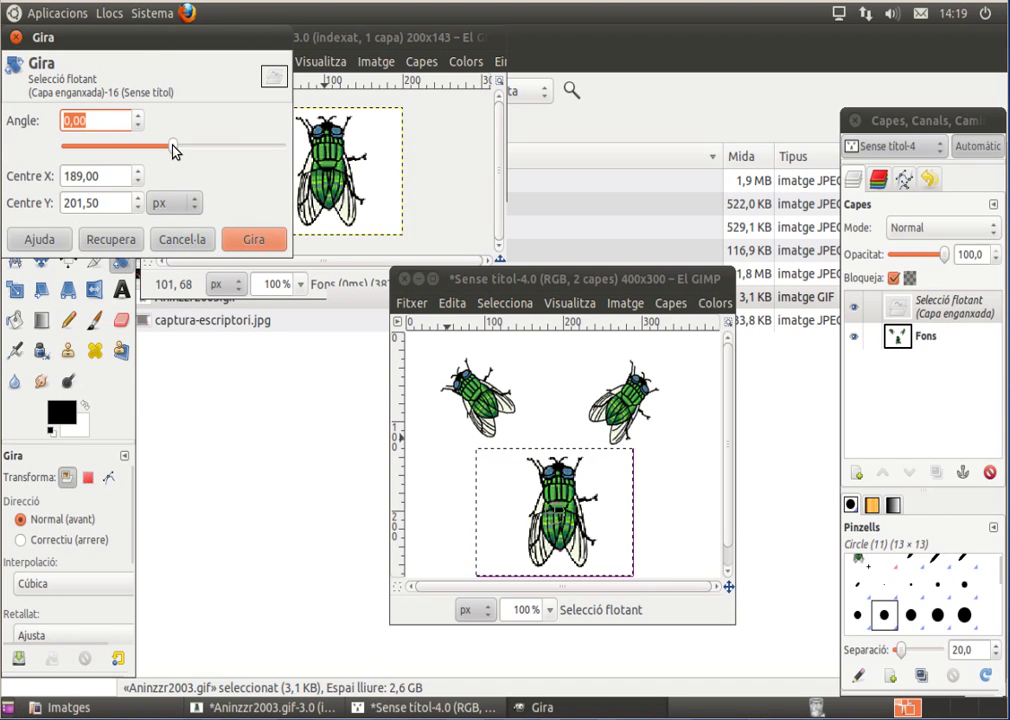
pyautogui.moveTo(174, 147); pyautogui.dragTo(47, 150)
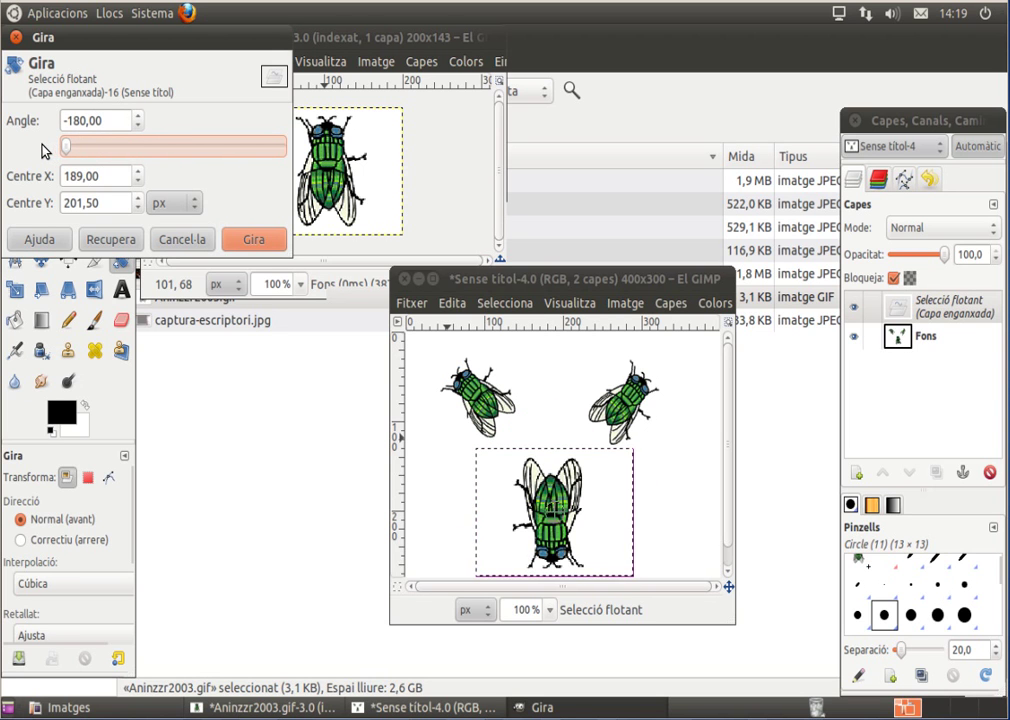
pyautogui.click(255, 240)
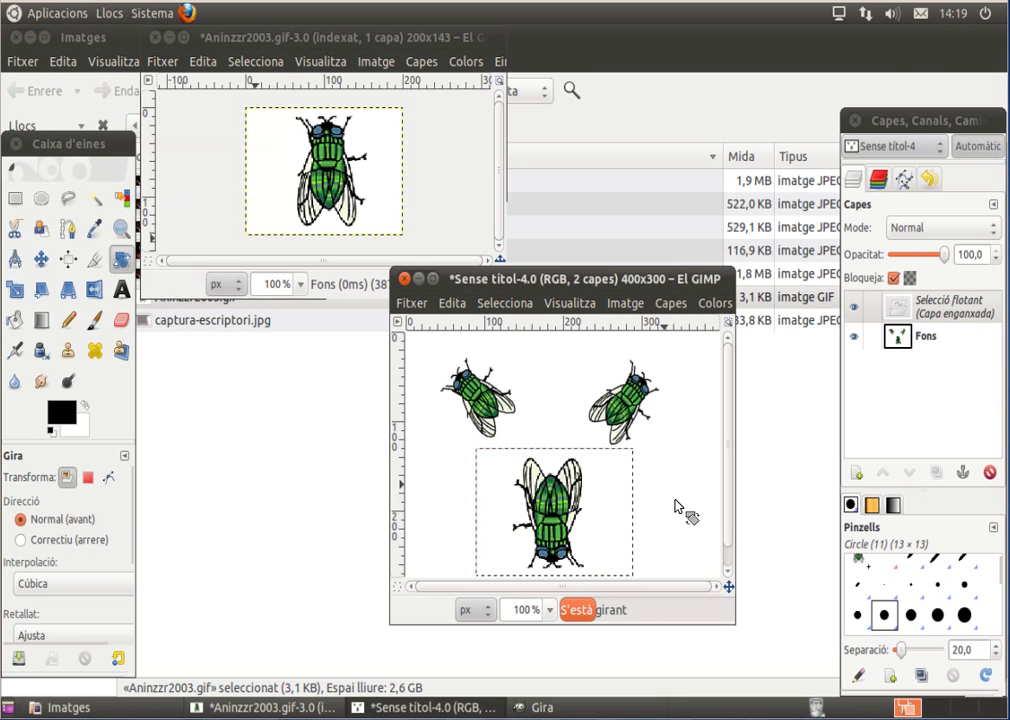
# - Maximize the image window and anchor the floating fly into the background layer
pyautogui.click(434, 279)
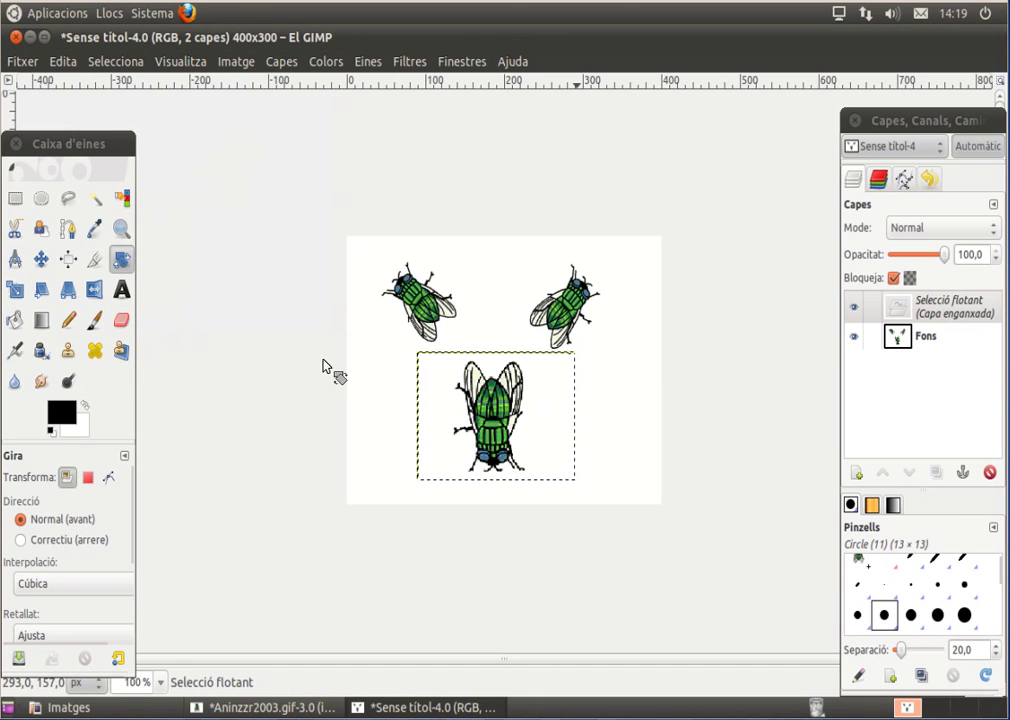
pyautogui.click(42, 260)
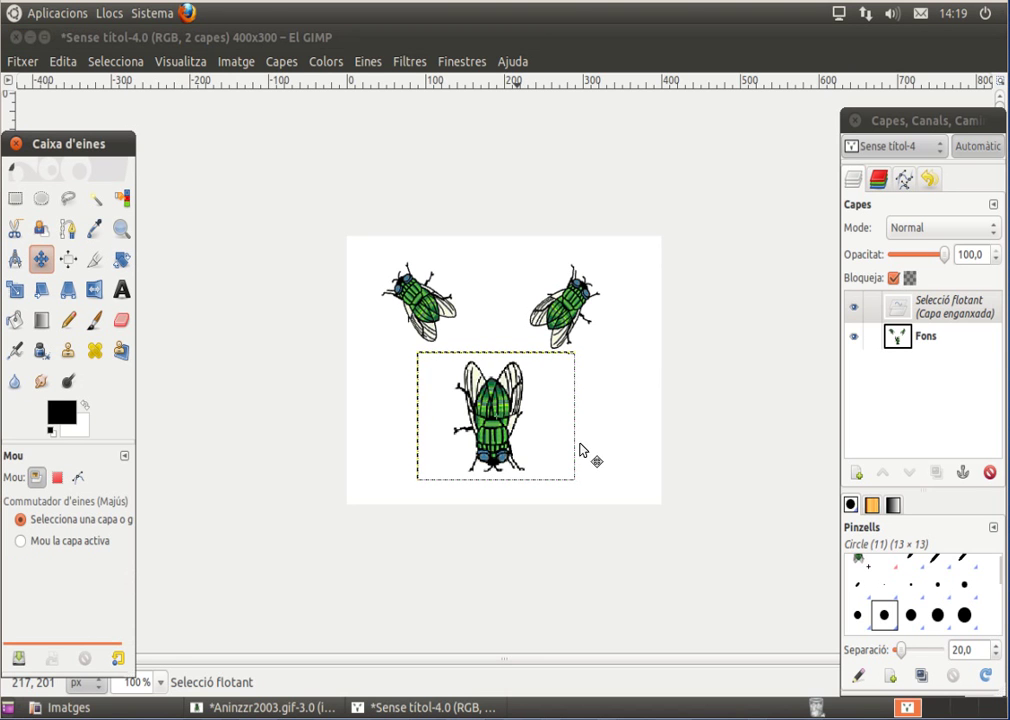
pyautogui.click(570, 452)
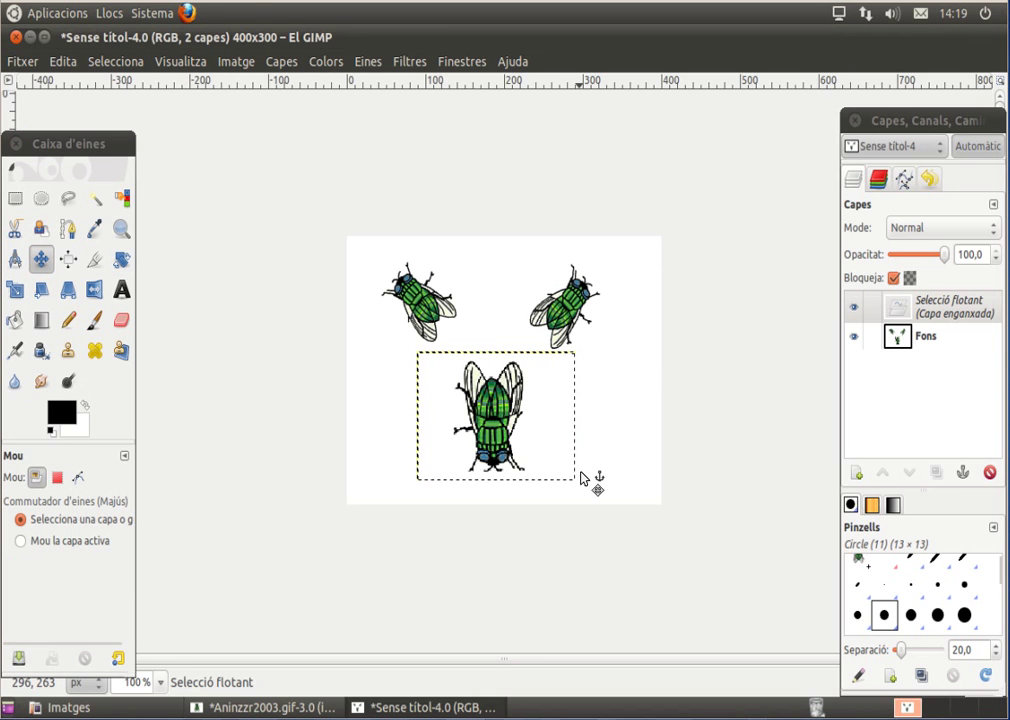
pyautogui.click(581, 478)
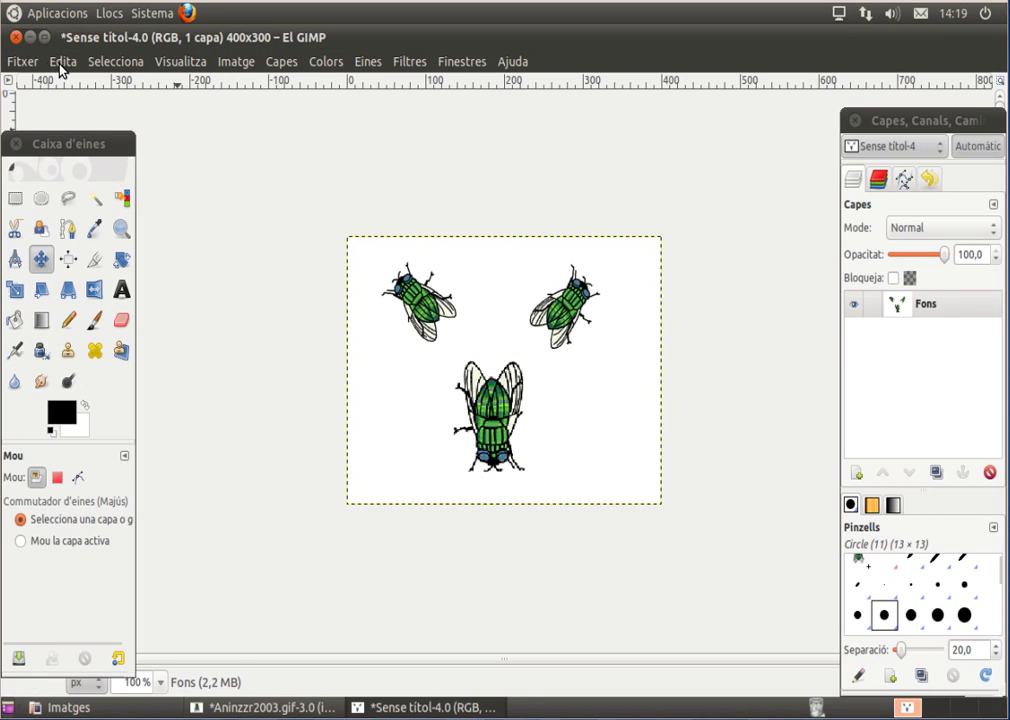
# - Save the image as tres_moscas.jpg in the Imatges folder
pyautogui.click(33, 63)
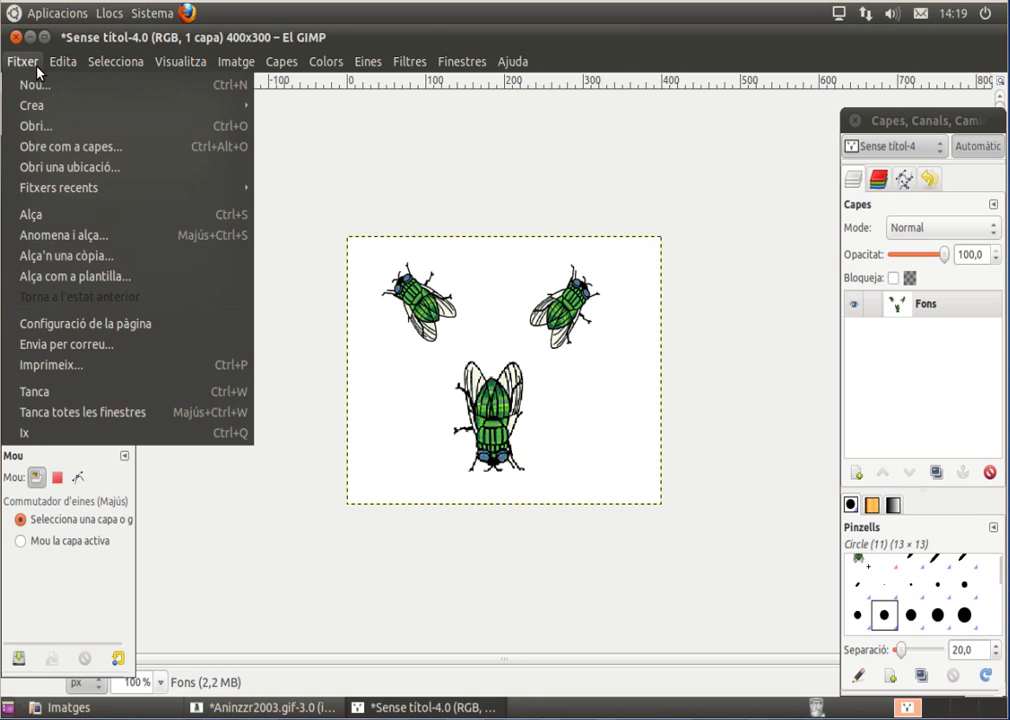
pyautogui.click(72, 236)
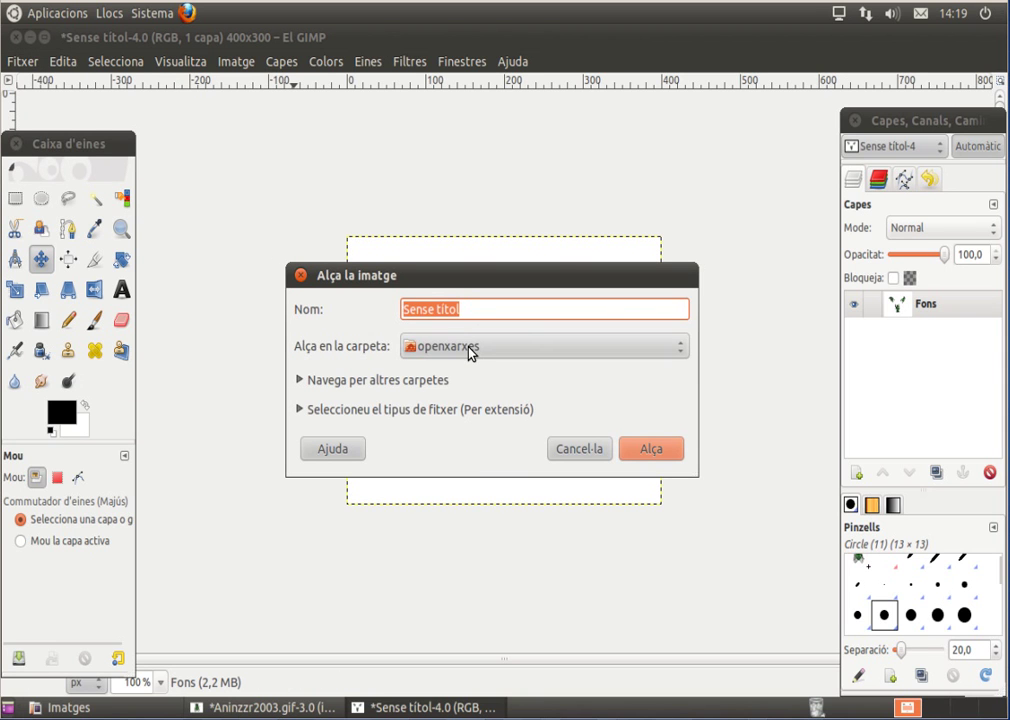
pyautogui.click(473, 354)
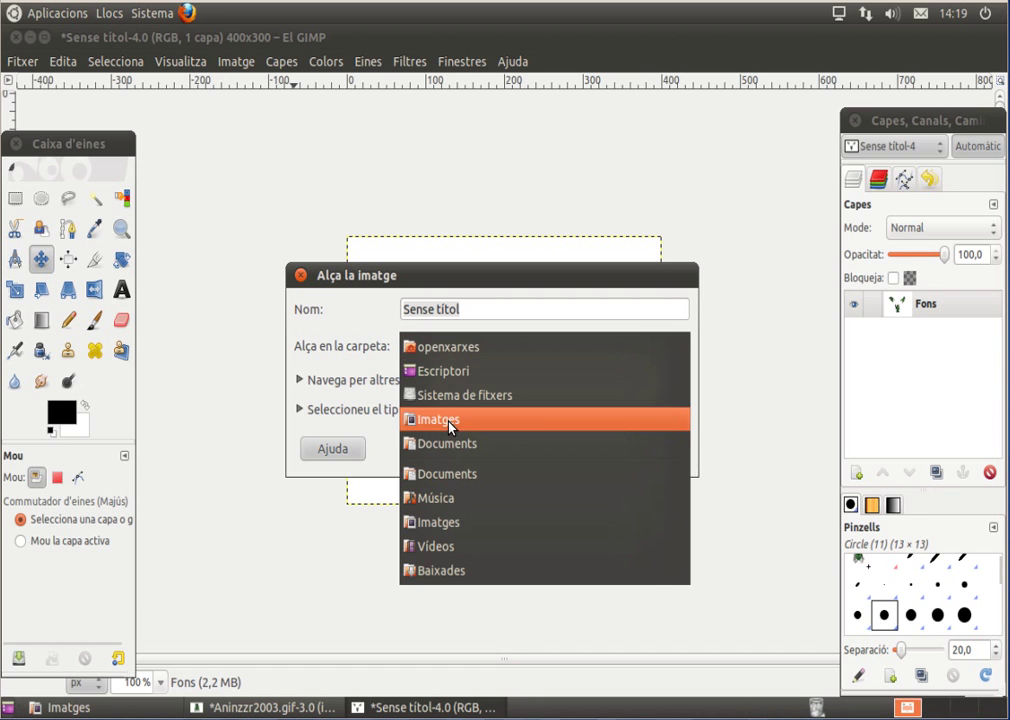
pyautogui.press('Escape')
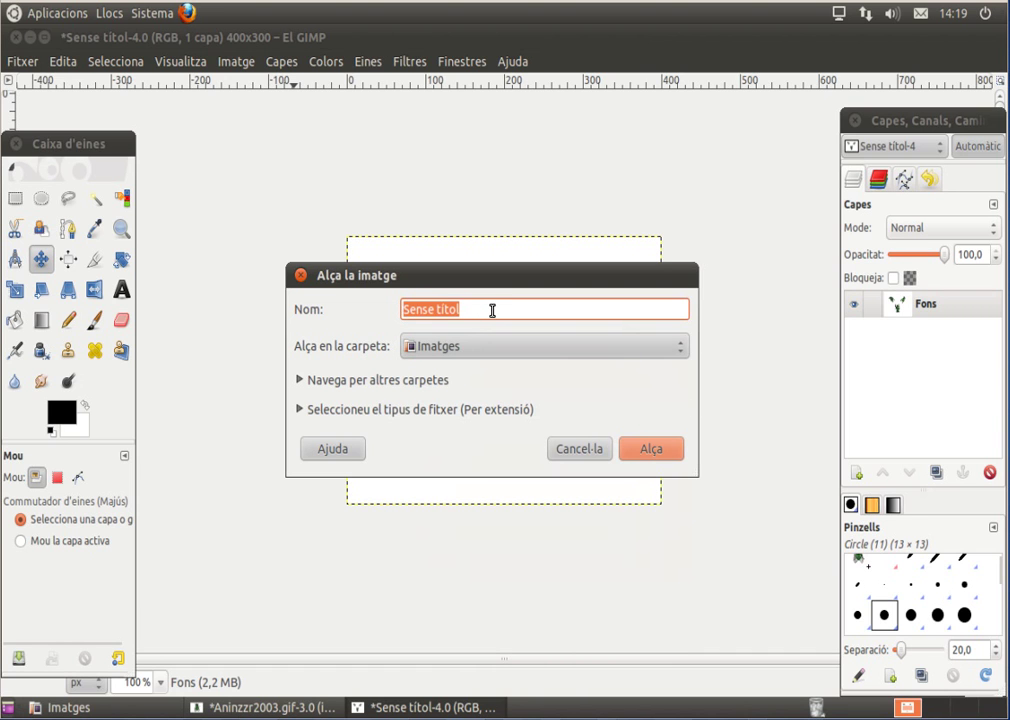
pyautogui.press('BackSpace')
pyautogui.write('tres_moscas.jpg')
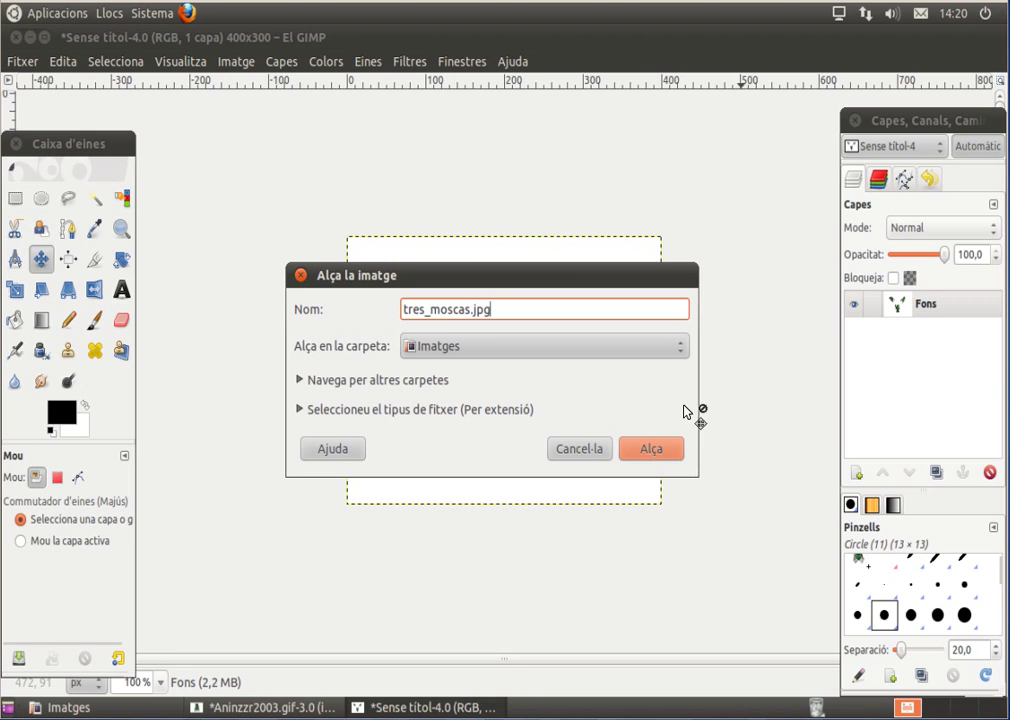
pyautogui.click(665, 450)
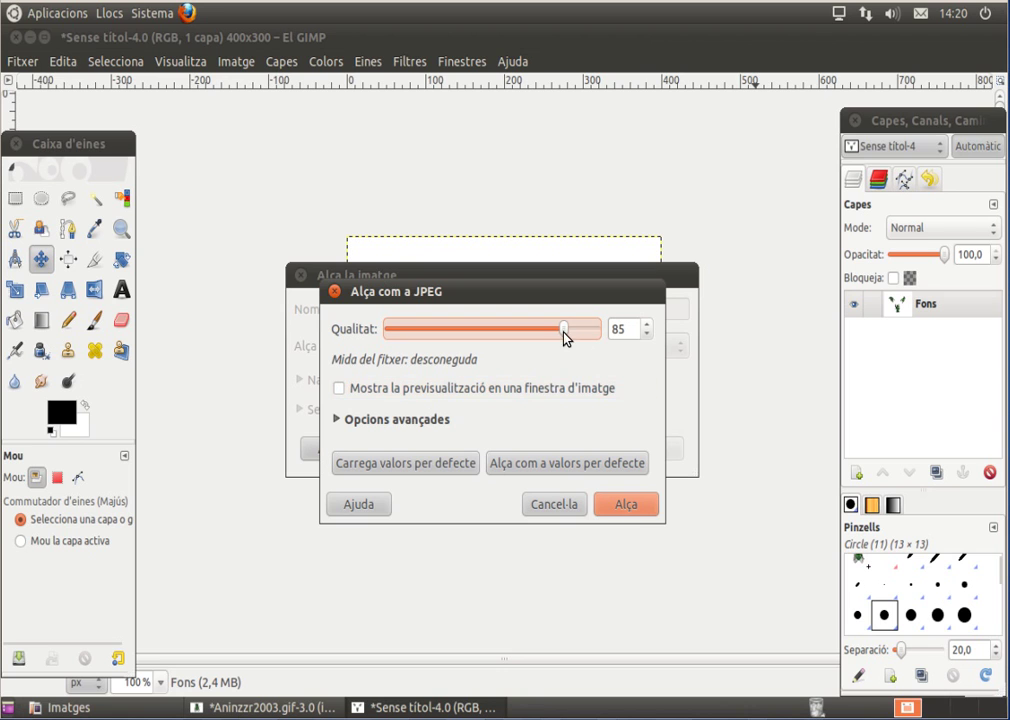
# - Export at JPEG quality 100, then close the tres_moscas.jpg image window
pyautogui.scroll(3, 609, 337)
pyautogui.scroll(12, 609, 337)
pyautogui.click(643, 510)
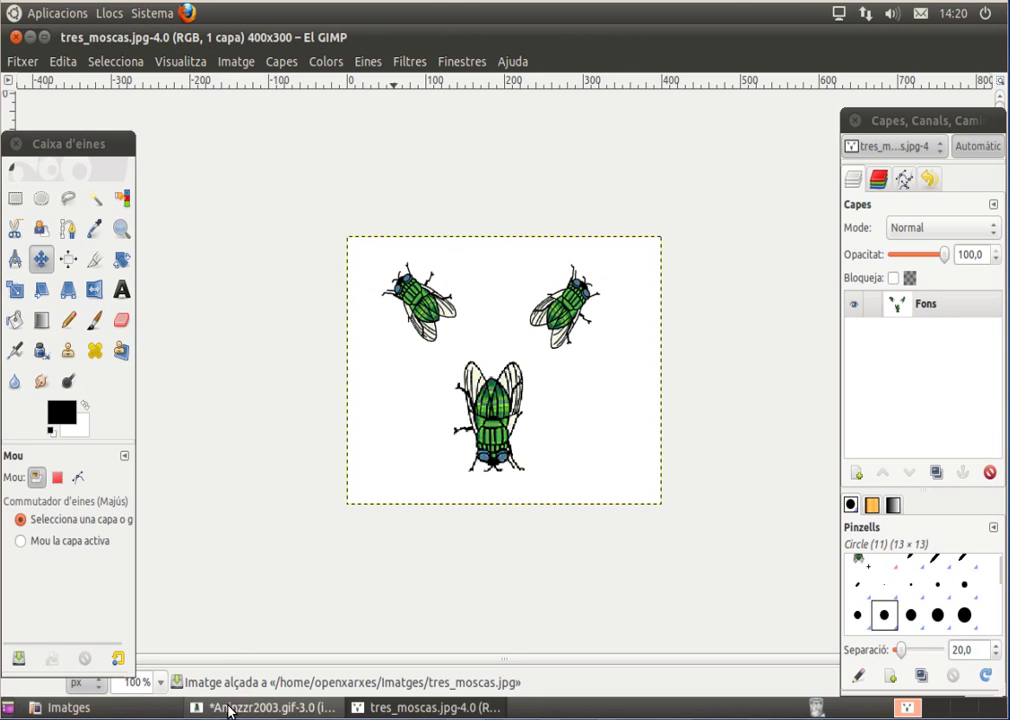
pyautogui.click(16, 38)
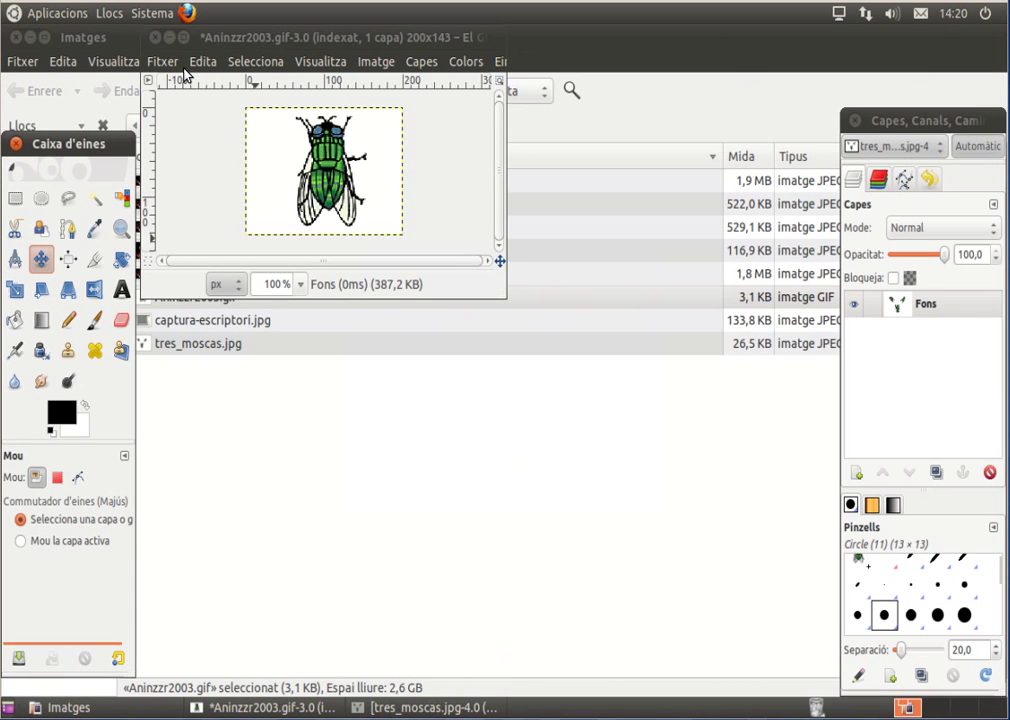
# - Open tres_moscas.jpg from the Imatges folder with Visualitzador d'imatges
pyautogui.click(170, 38)
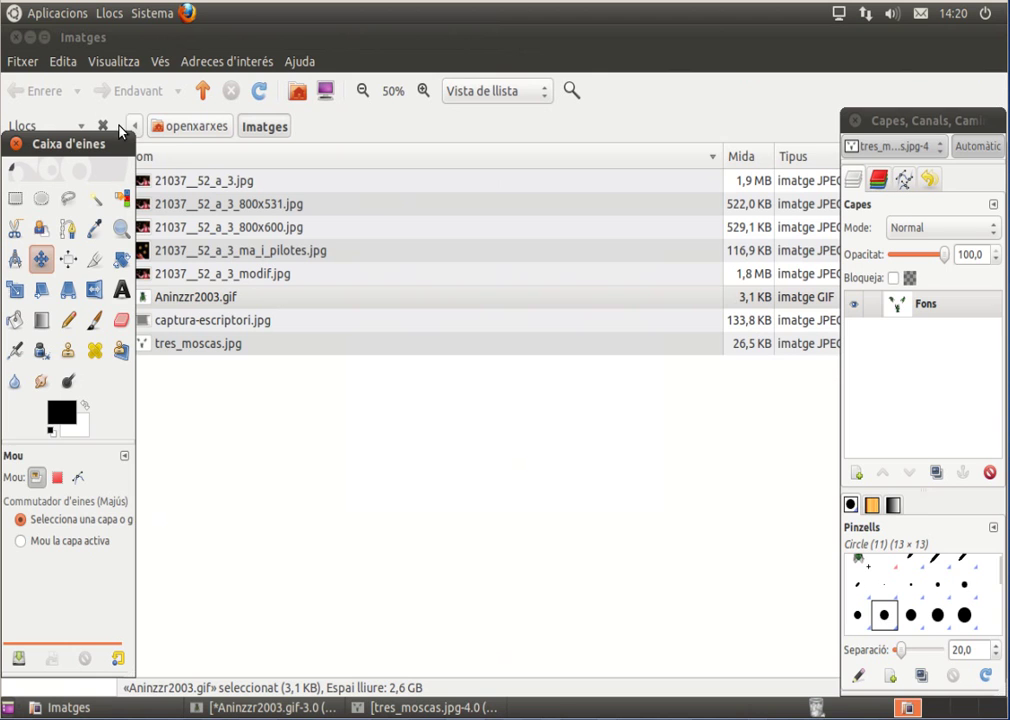
pyautogui.click(303, 418)
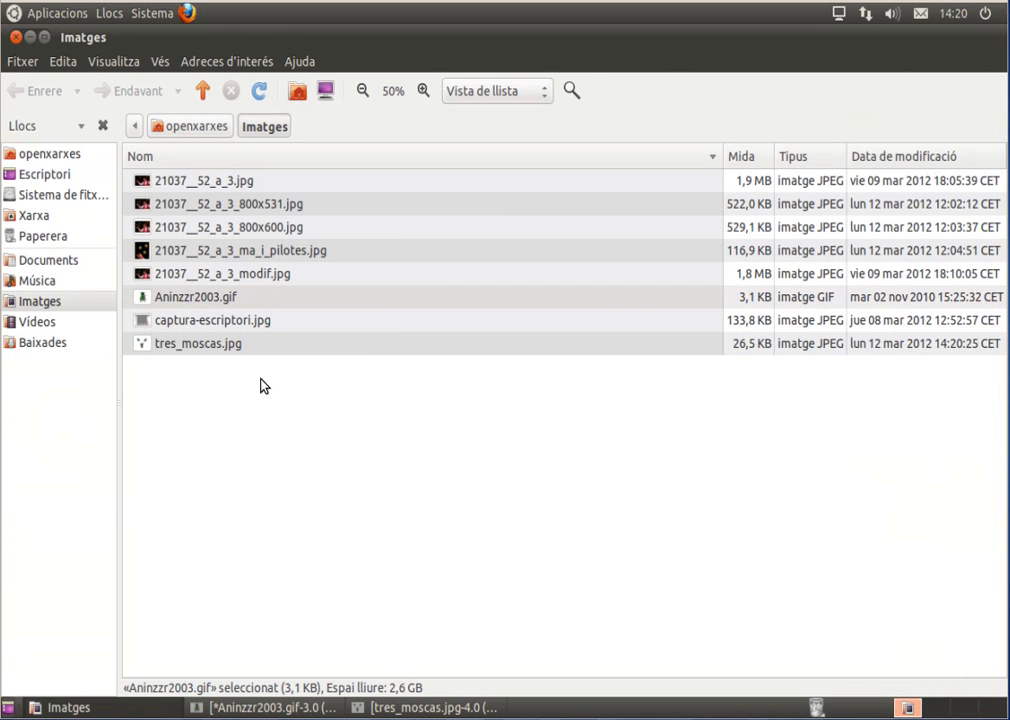
pyautogui.click(222, 347)
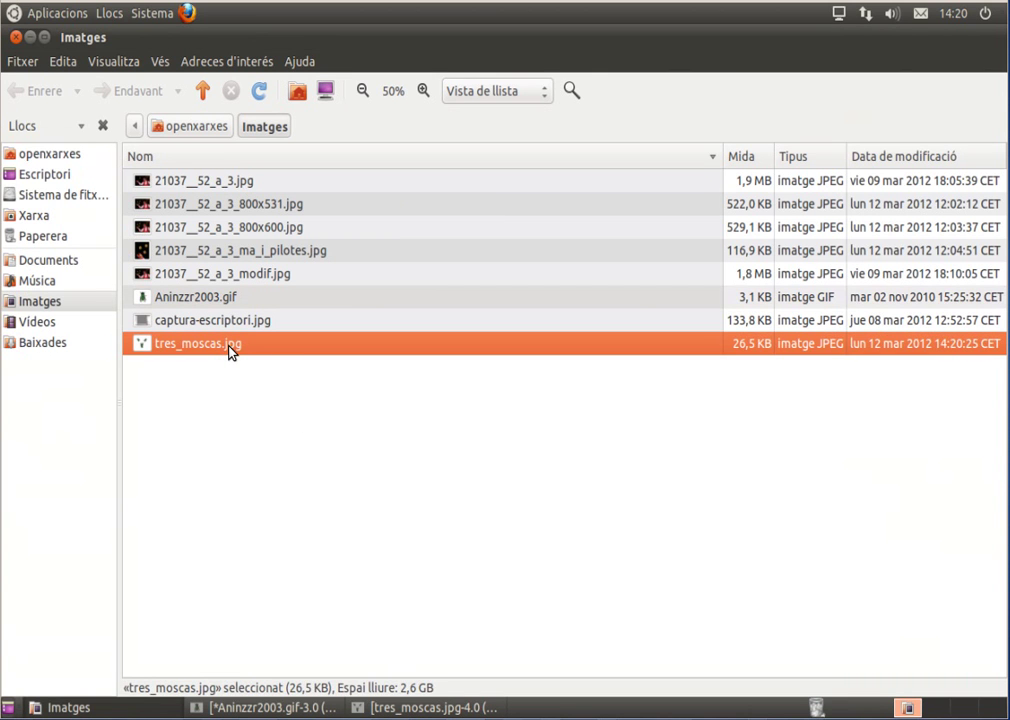
pyautogui.rightClick(229, 347)
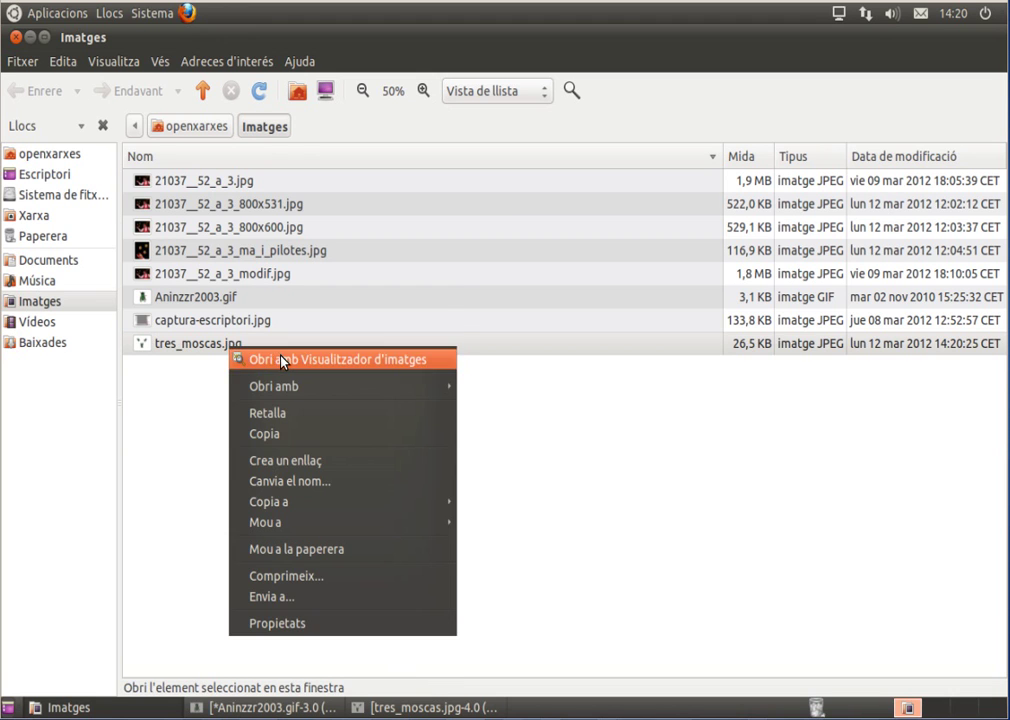
pyautogui.click(281, 361)
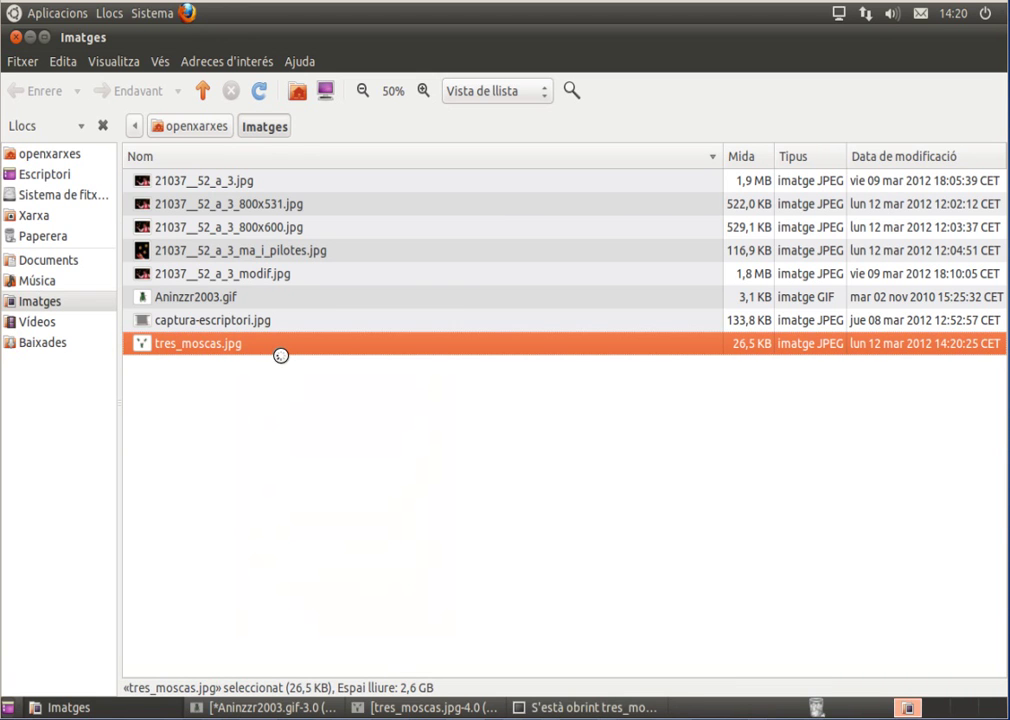